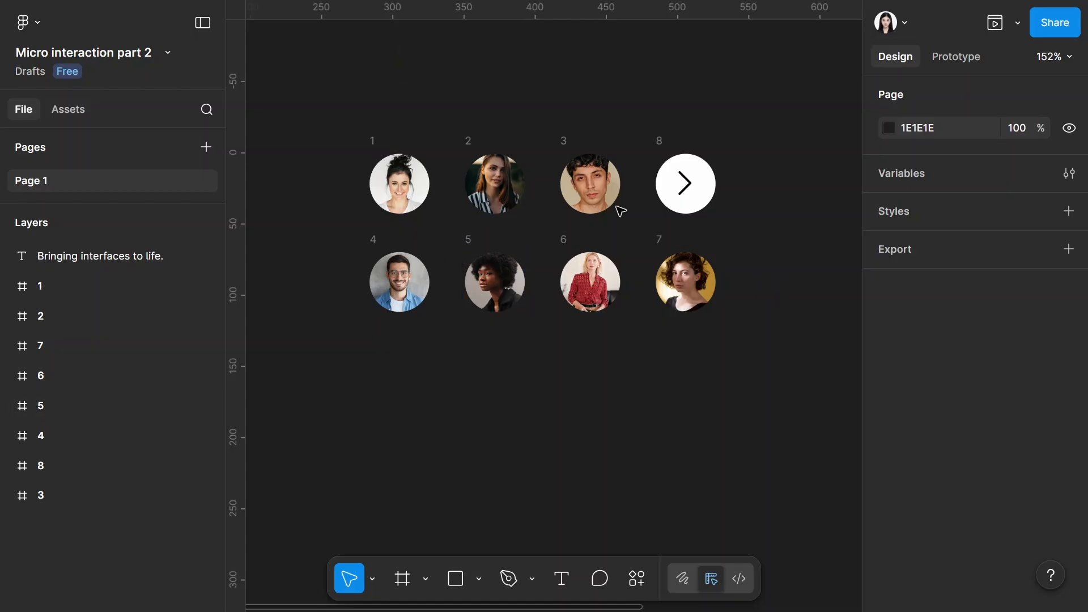
- Wrap the seven avatars and the arrow circle in one auto layout frame with a grid flow
left_click_drag(325, 97, 832, 414)
right_click(689, 268)
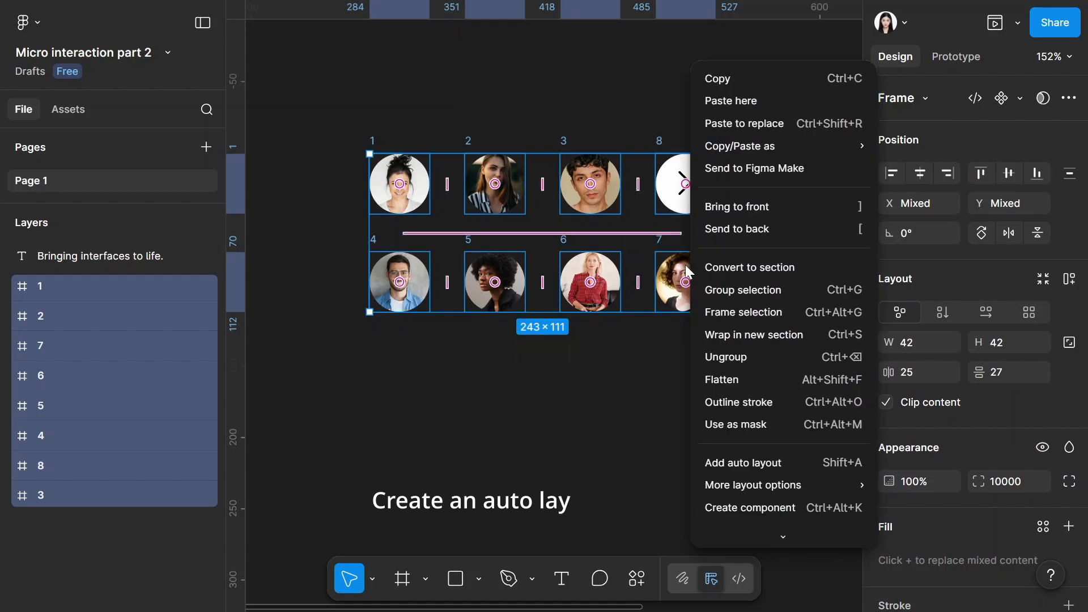
left_click(763, 461)
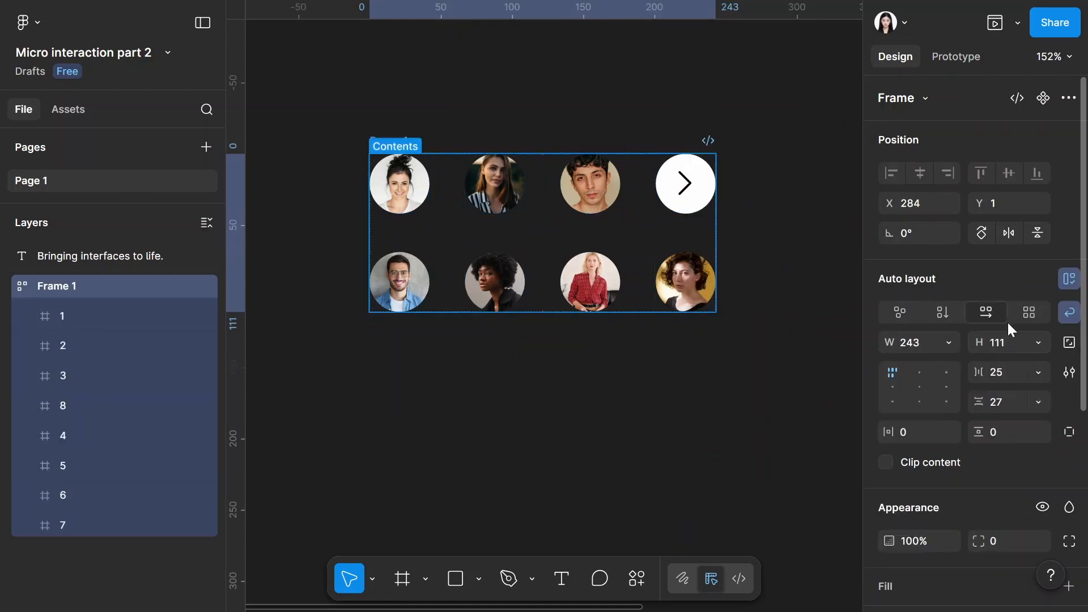
left_click(1025, 311)
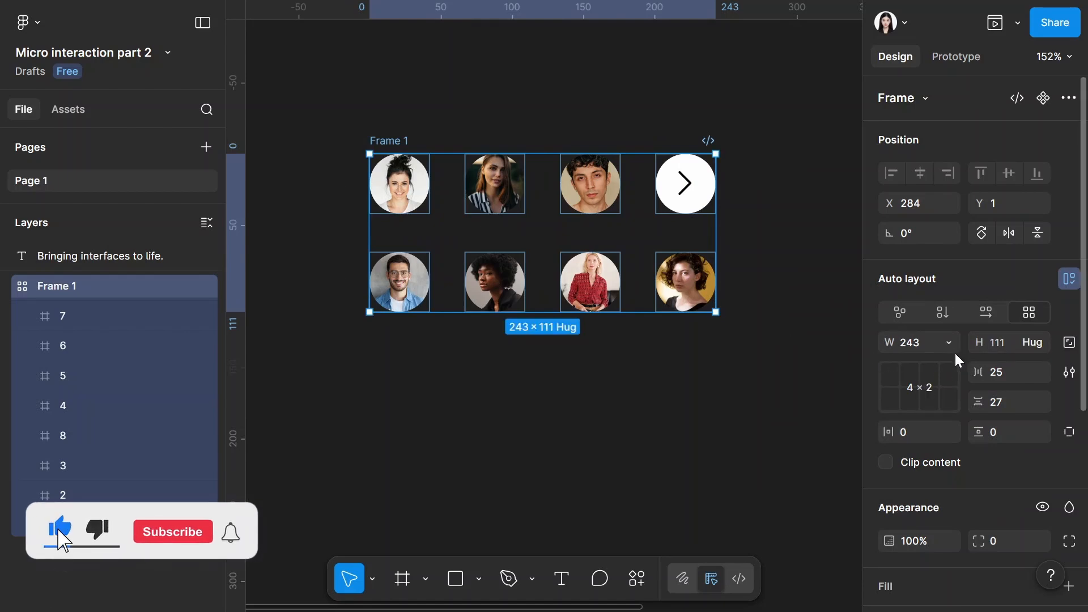
- Give the grid frame a white FFFFFF fill and extend its height to about 187
scroll(969, 375, "down", 3)
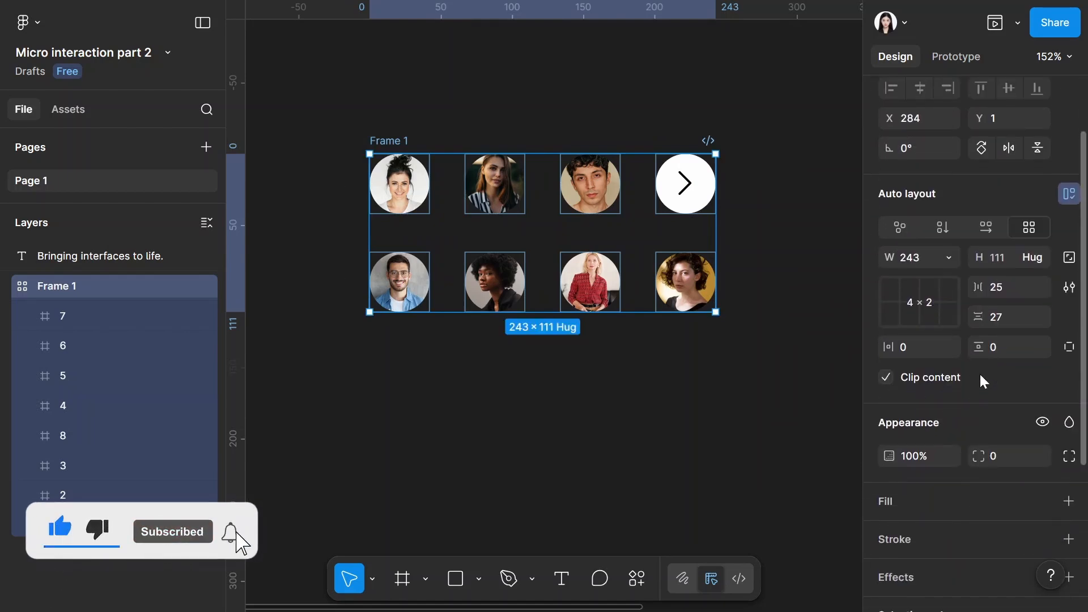
scroll(983, 381, "down", 5)
left_click(1068, 334)
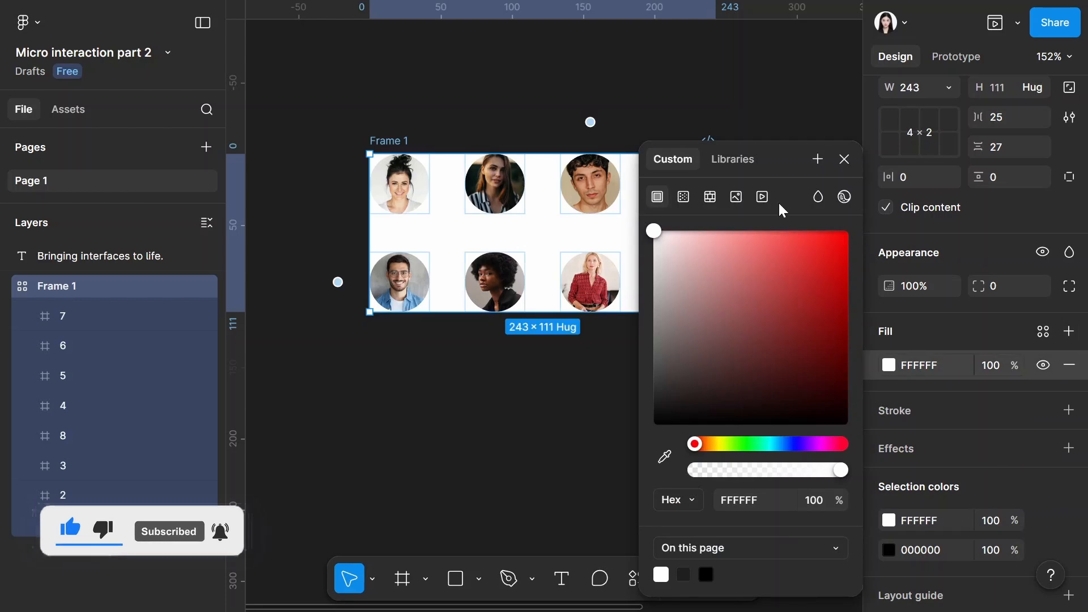
left_click_drag(782, 207, 213, 134)
left_click(242, 97)
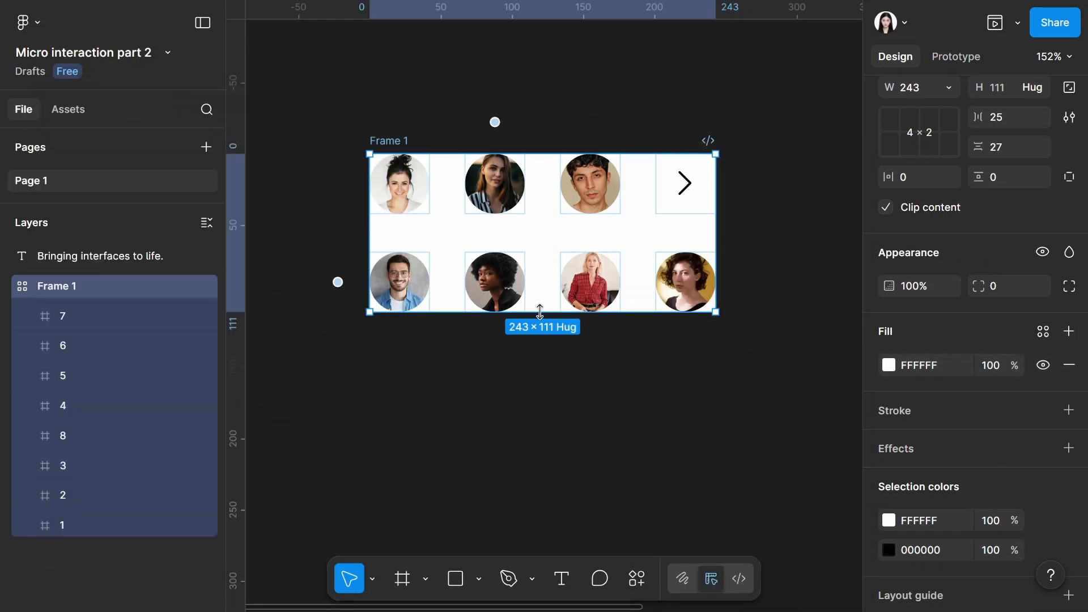
left_click_drag(543, 340, 535, 421)
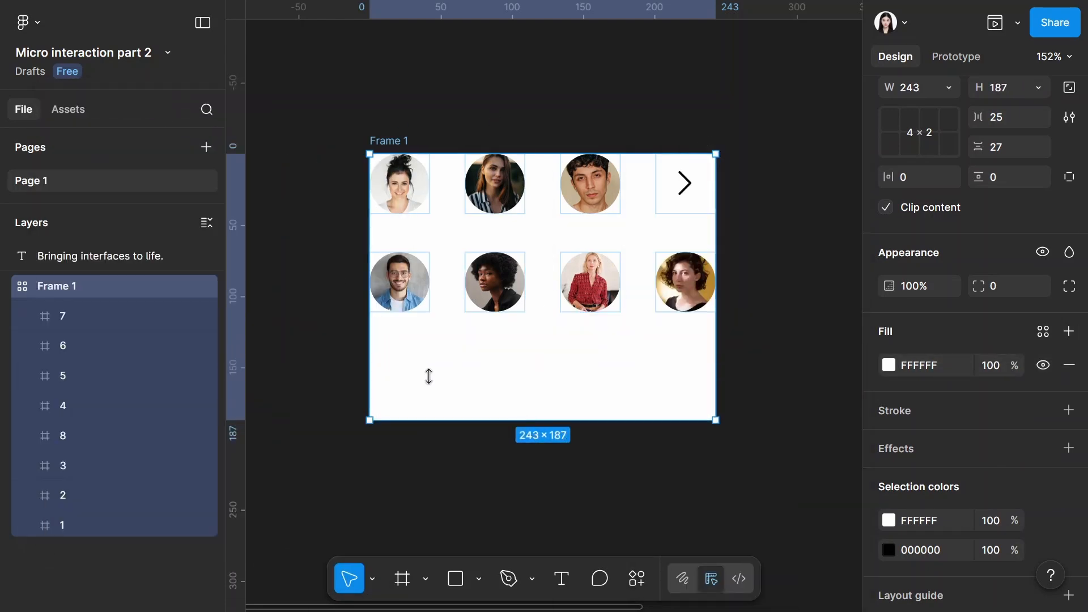
- Change the fill of the "Bringing interfaces to life." text to dark grey
scroll(428, 377, "down", 3)
left_click(800, 242)
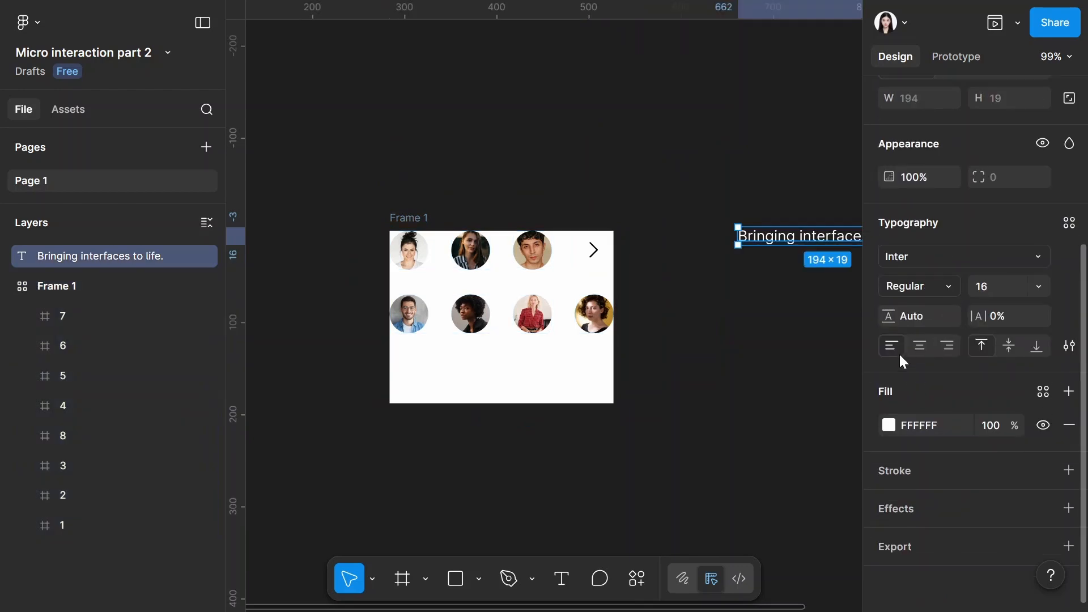
left_click(886, 425)
left_click_drag(706, 406, 641, 390)
left_click(578, 170)
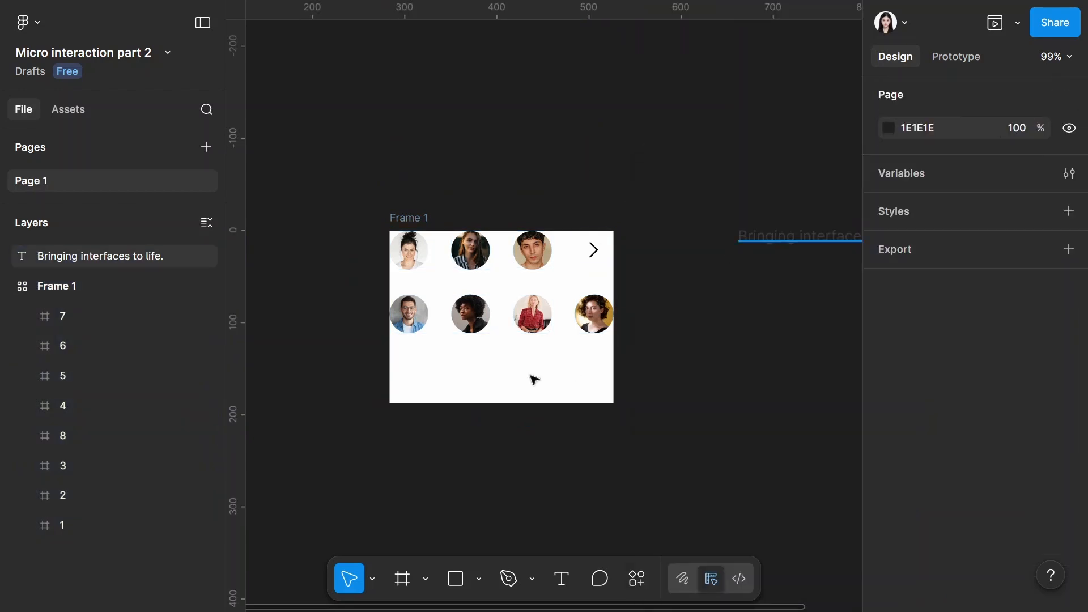
left_click_drag(535, 379, 751, 404)
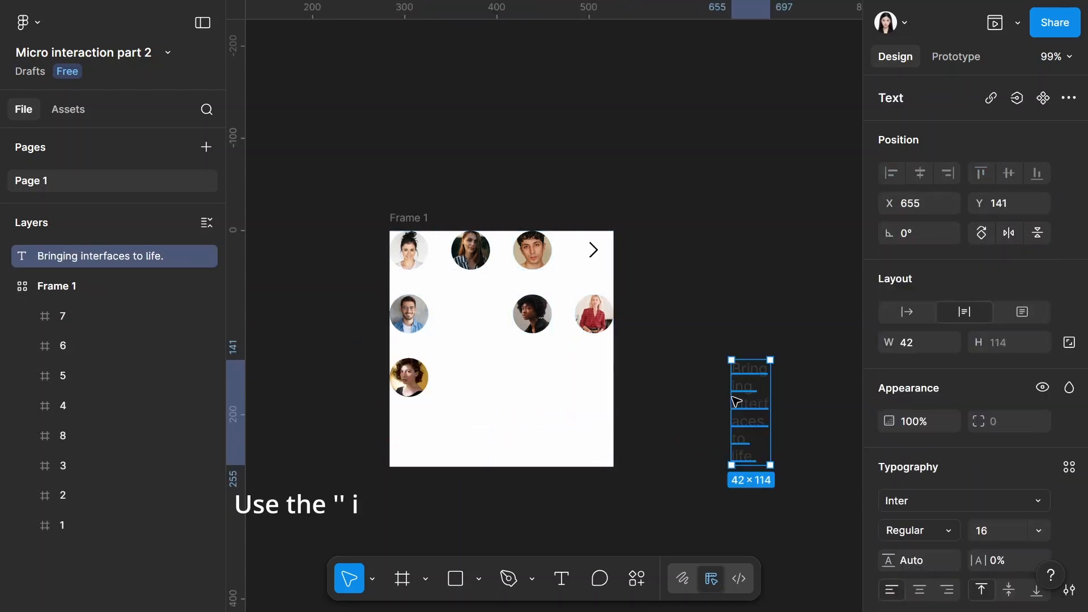
key("ctrl+z")
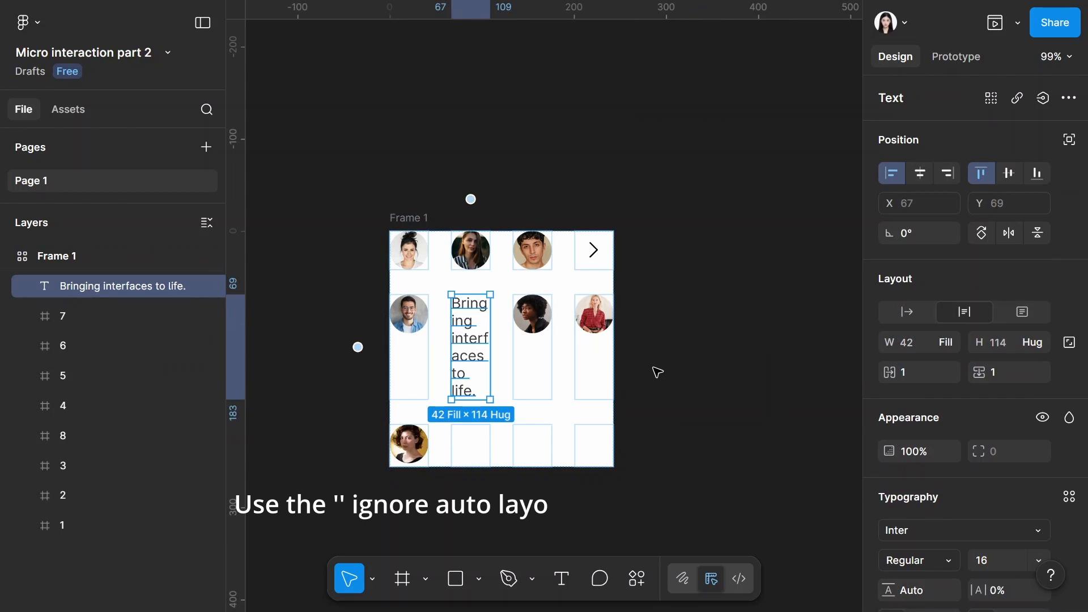
key("ctrl+shift+z")
- Place the tagline text inside Frame 1 below the avatars, ignoring auto layout, and move avatar 7 into the free second-row cell
left_click(774, 240)
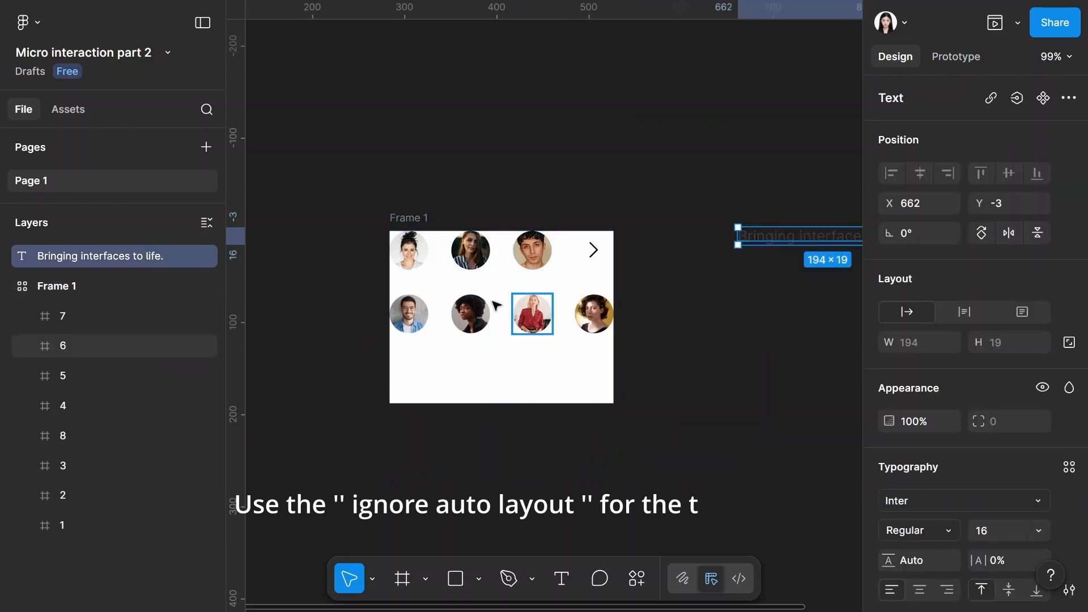
left_click_drag(782, 240, 460, 391)
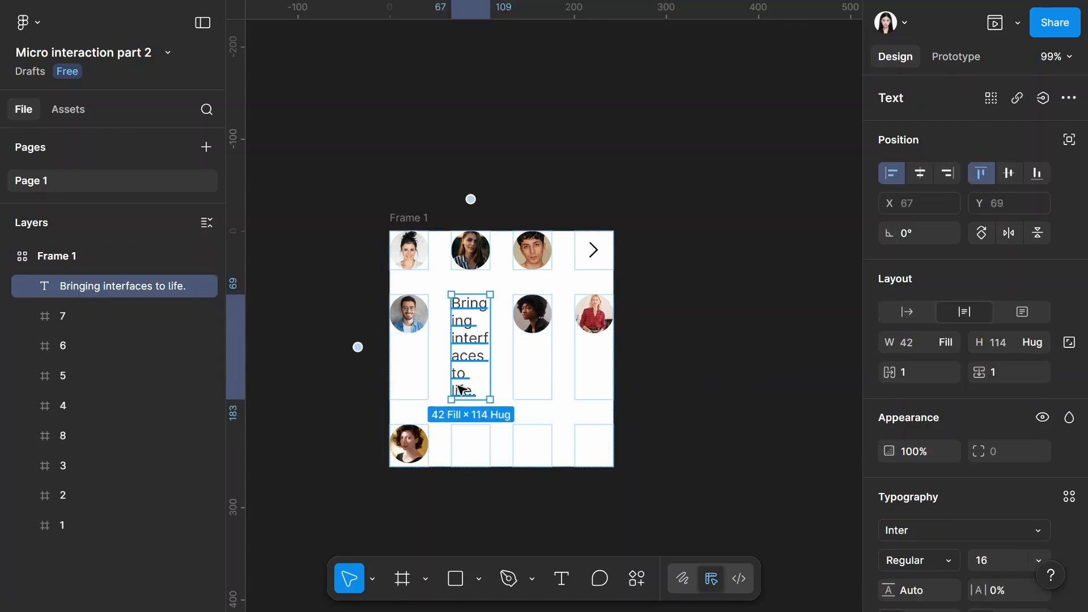
left_click(1073, 142)
left_click_drag(470, 340, 485, 421)
left_click_drag(405, 378, 478, 332)
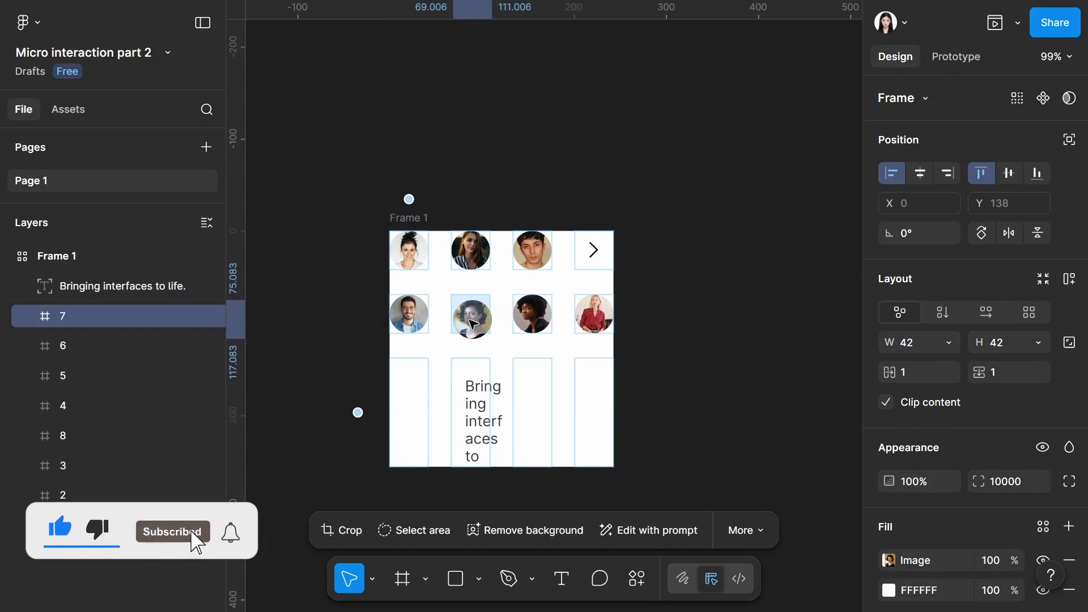
- Widen the tagline text box to about 210 so it fits one line, and place it below the avatars
left_click(483, 433)
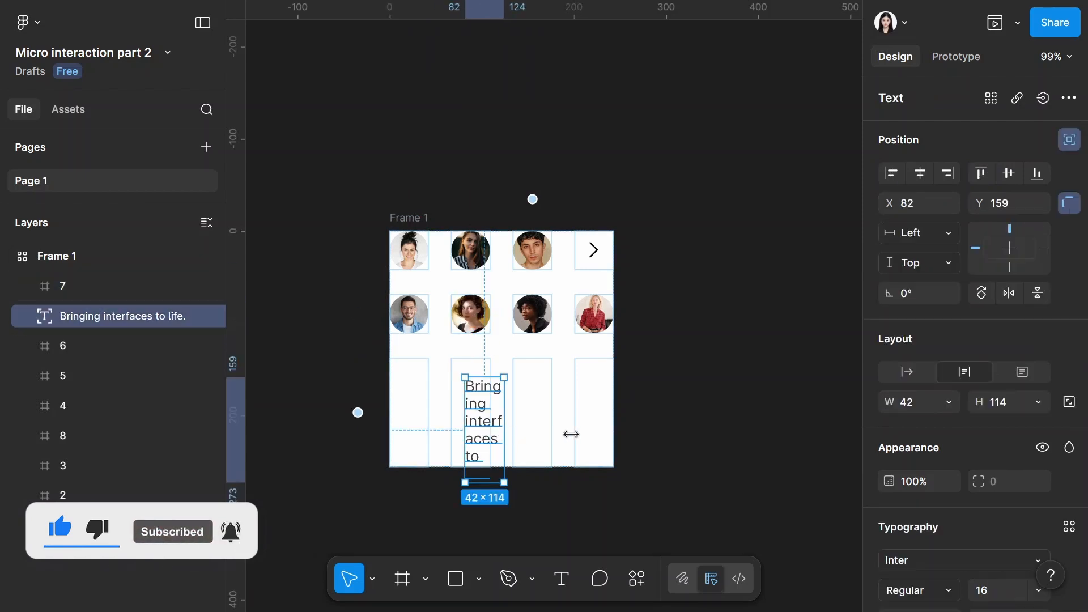
left_click_drag(571, 434, 660, 426)
left_click_drag(566, 392, 544, 389)
scroll(519, 387, "up", 2)
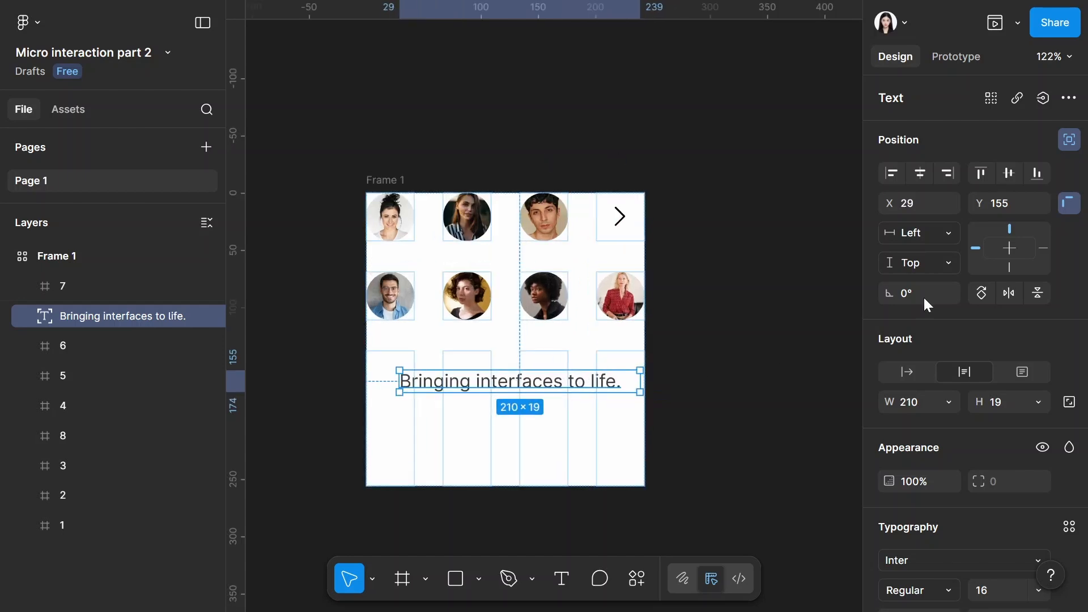
- Centre the tagline horizontally in the frame and shift it up closer to the avatars, to about Y 146
left_click(921, 175)
left_click_drag(510, 381, 508, 372)
key("Up")
key("Up")
key("Up")
key("Up")
key("Up")
key("Up")
- Set Frame 1's horizontal padding to 10 and add a slightly smaller vertical padding
left_click(406, 180)
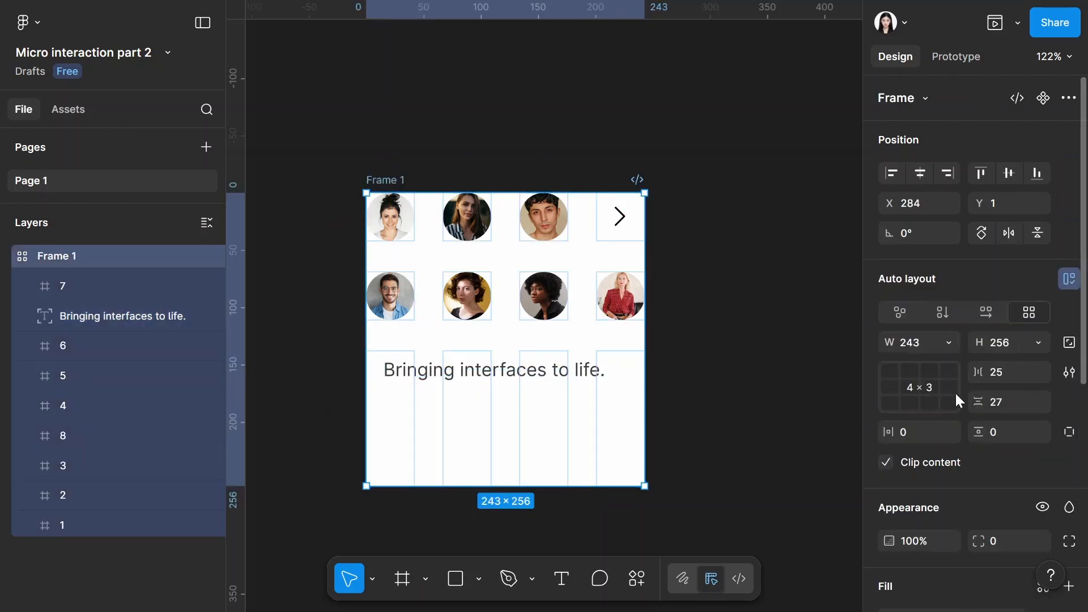
left_click_drag(890, 432, 907, 431)
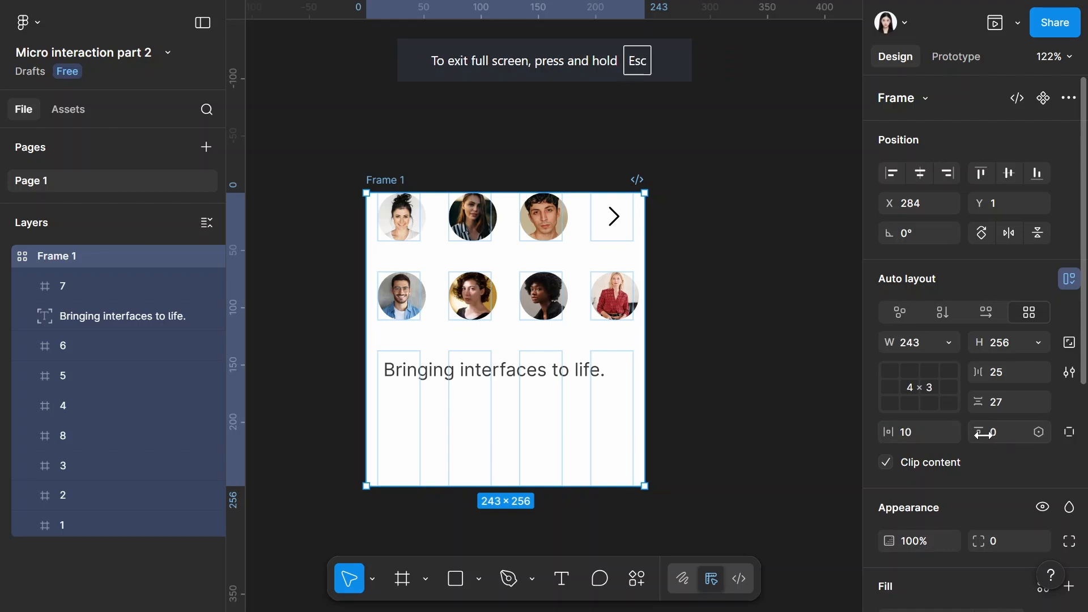
left_click_drag(984, 435, 999, 433)
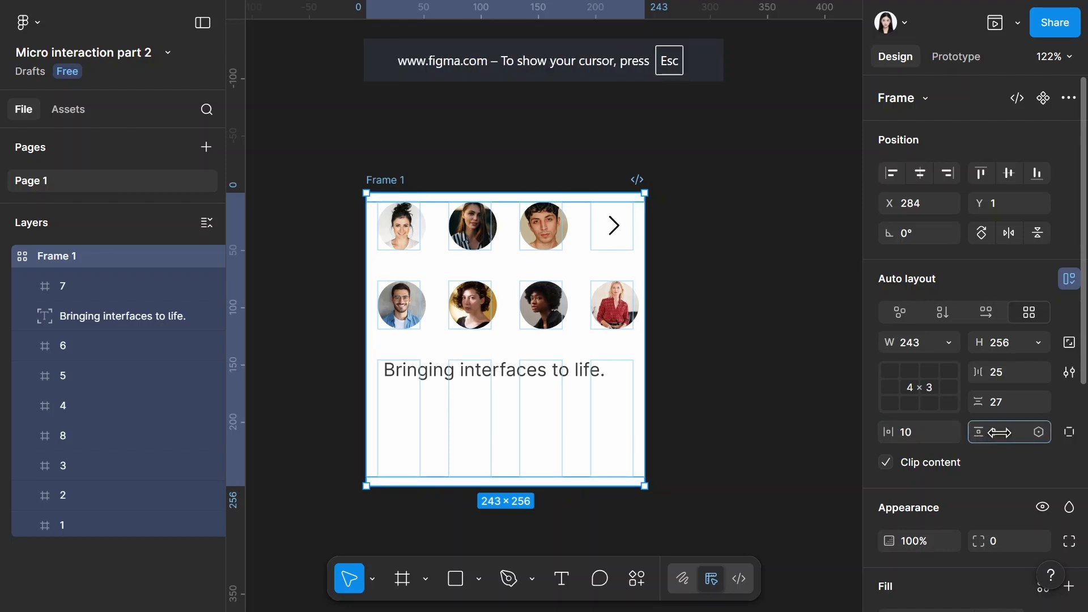
- Narrow the tagline text box to 196 and centre it horizontally in the frame
left_click(591, 373)
left_click_drag(542, 371, 555, 371)
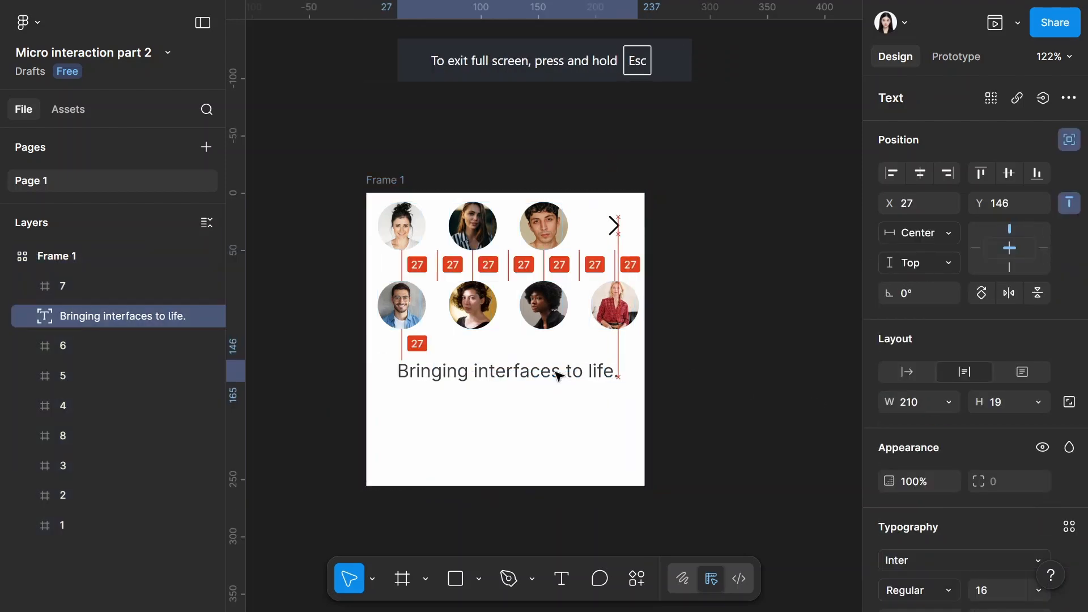
left_click(921, 172)
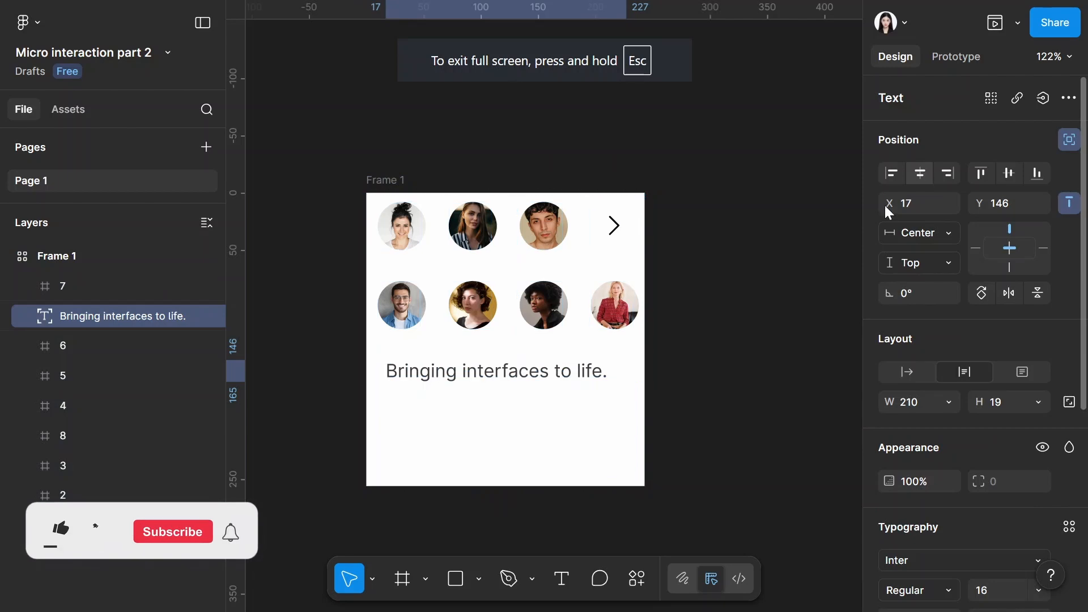
left_click_drag(630, 375, 611, 375)
left_click(916, 176)
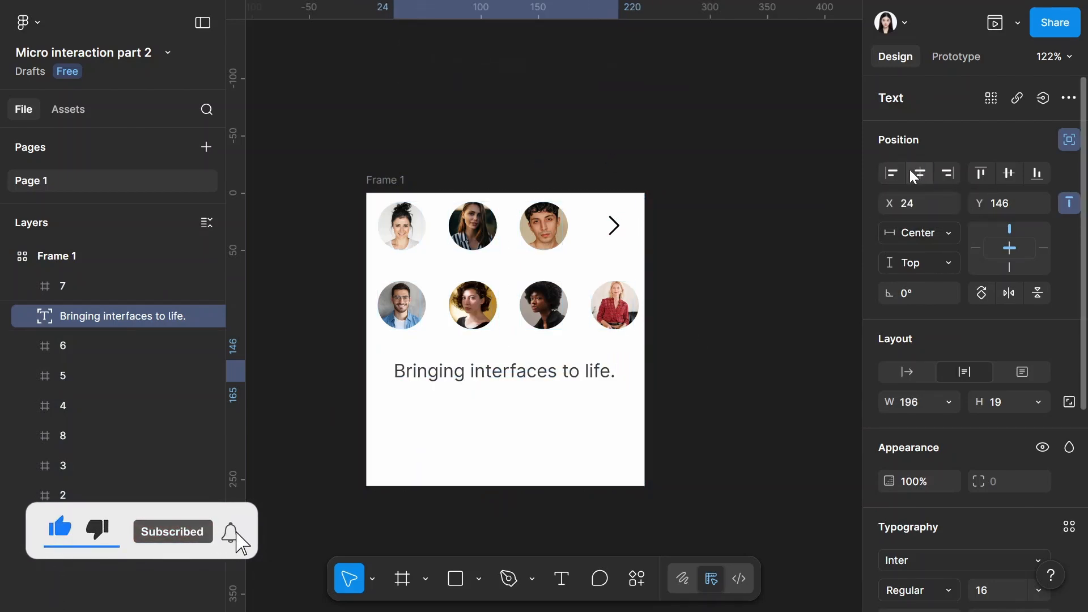
left_click(517, 179)
- Add a "Joy Our Team" text on the canvas below Frame 1
left_click(561, 578)
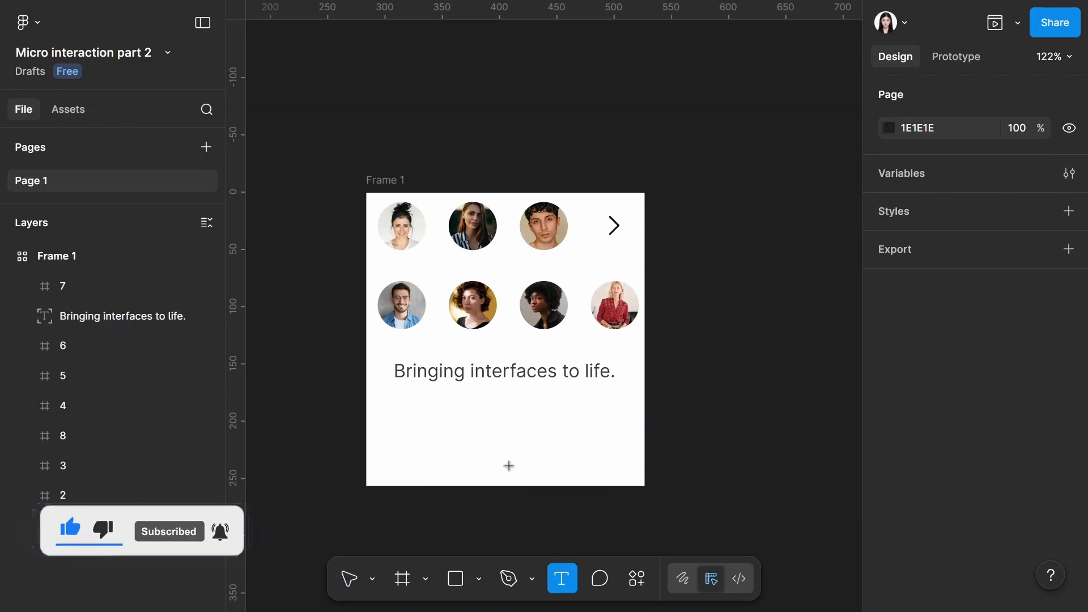
scroll(507, 463, "down", 3)
left_click(467, 441)
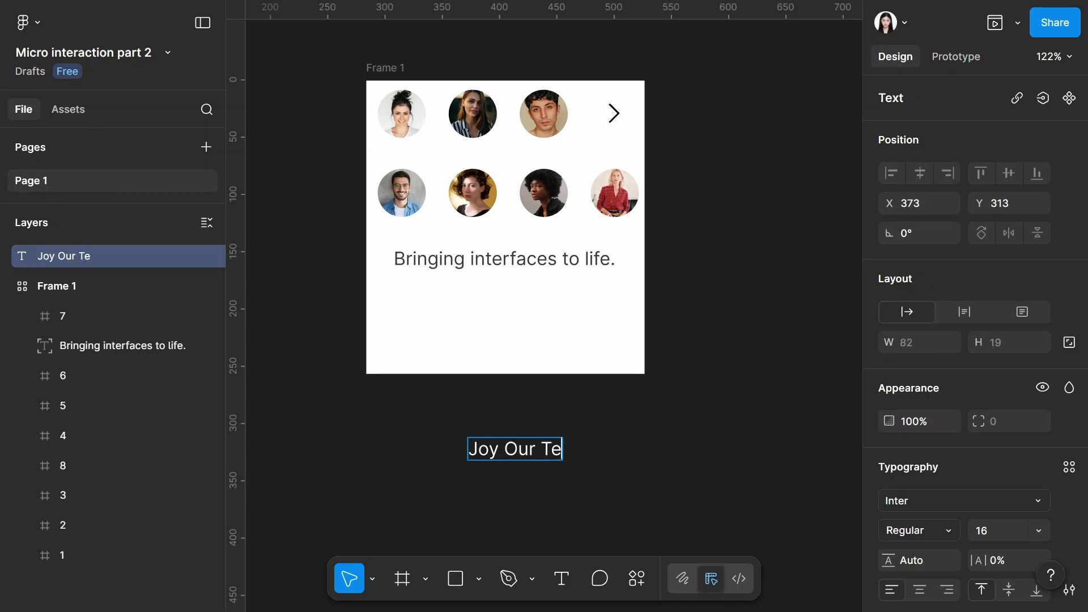
key("Escape")
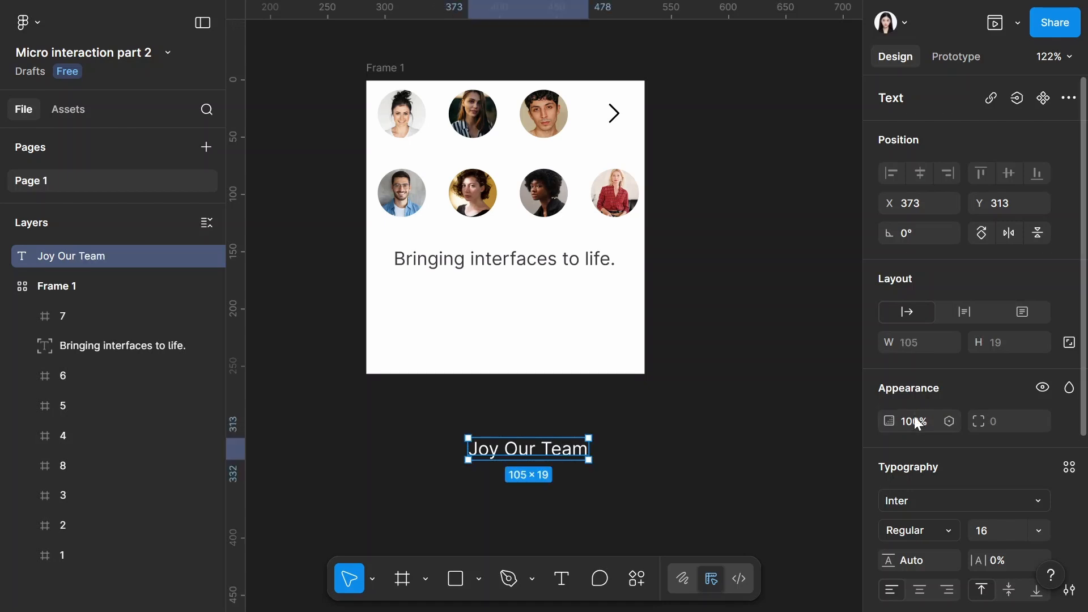
- Wrap the "Joy Our Team" text in an auto layout frame and fill that frame with black 000000
scroll(889, 482, "down", 5)
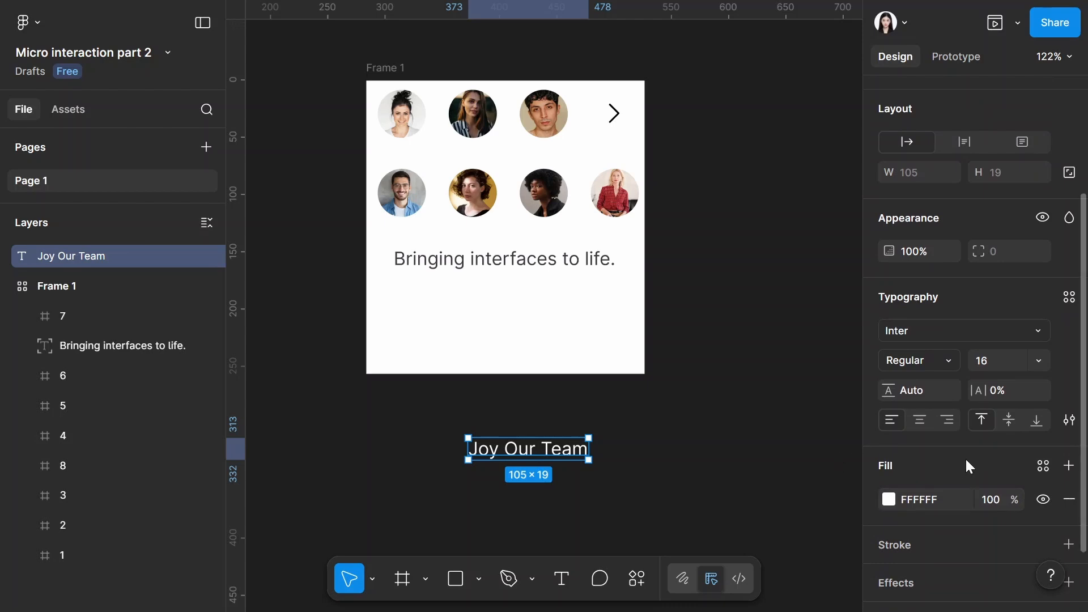
right_click(558, 447)
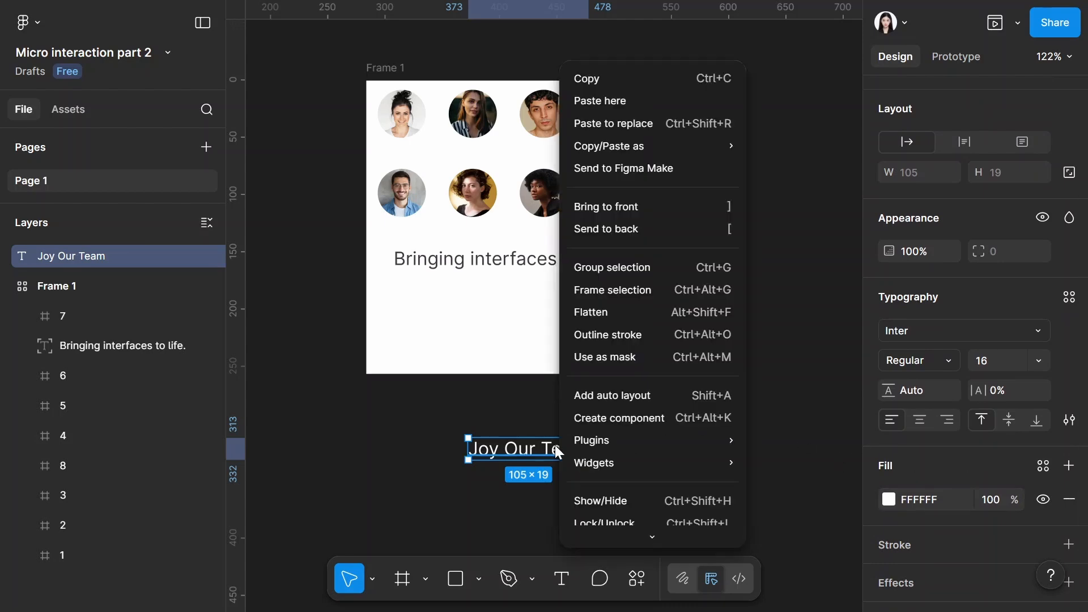
left_click(610, 392)
scroll(963, 389, "down", 3)
left_click(1064, 339)
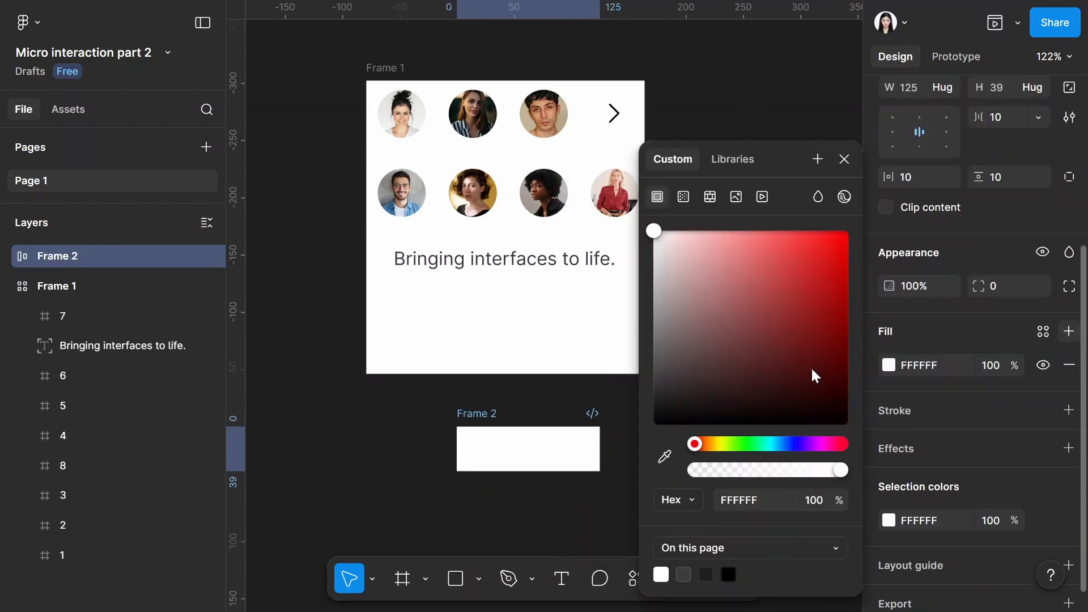
left_click_drag(743, 359, 920, 467)
left_click(845, 161)
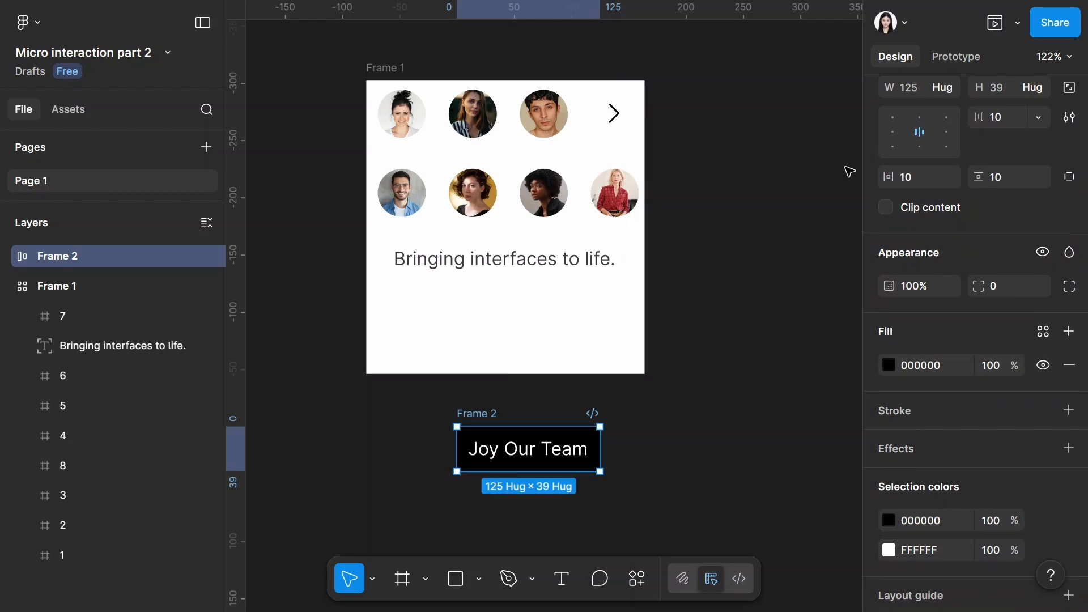
- Set the button frame's horizontal padding to 39 and its corner radius to 30
left_click_drag(887, 183, 966, 177)
left_click_drag(978, 286, 998, 286)
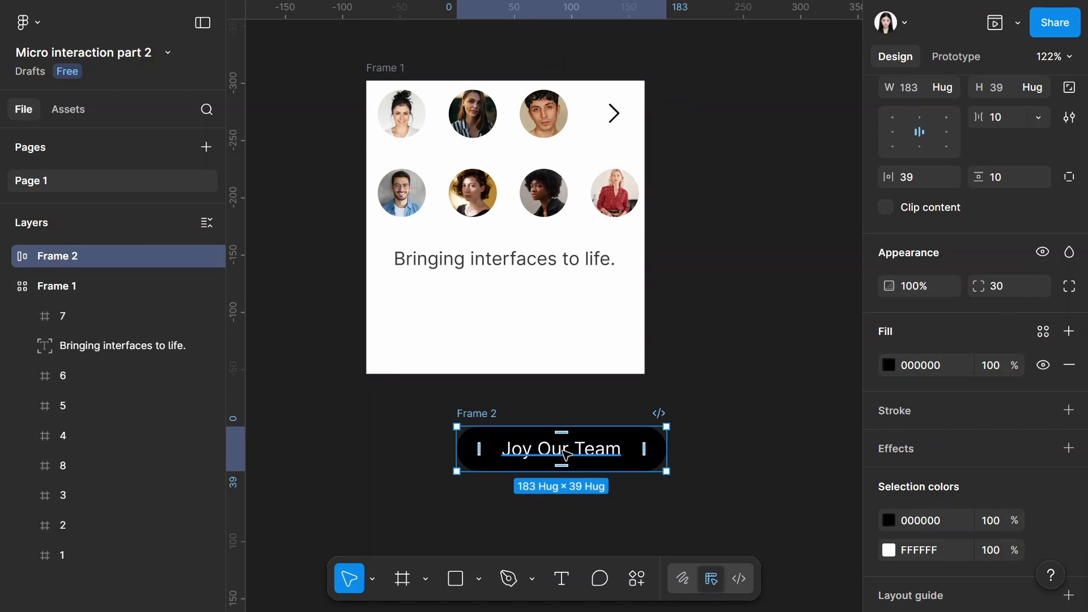
- Move the "Joy Our Team" button into Frame 1, make it ignore auto layout, and position it below the tagline
left_click_drag(558, 450, 510, 333)
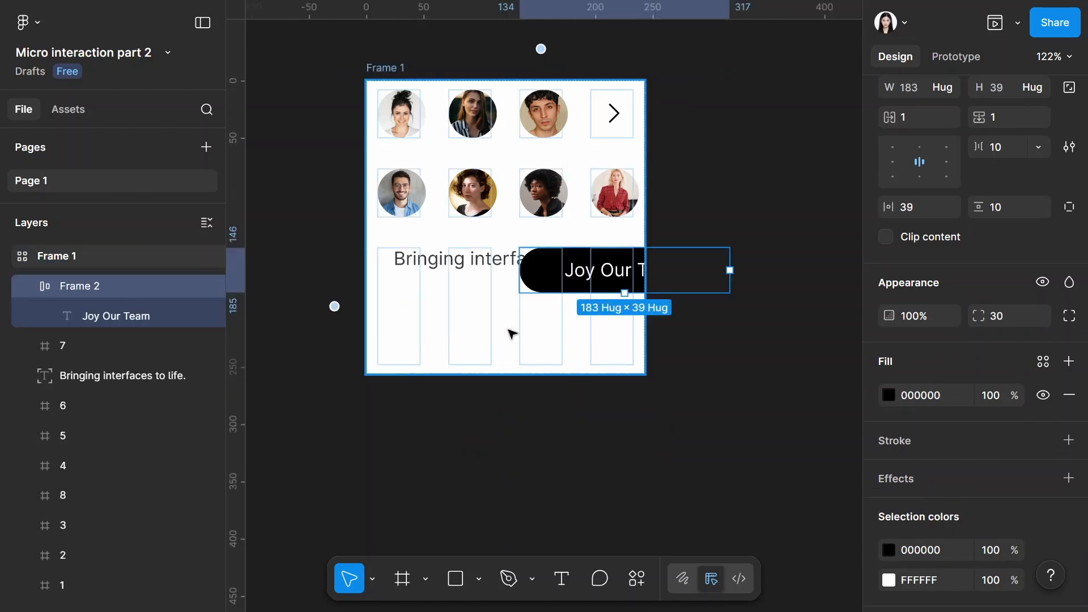
scroll(1077, 108, "up", 2)
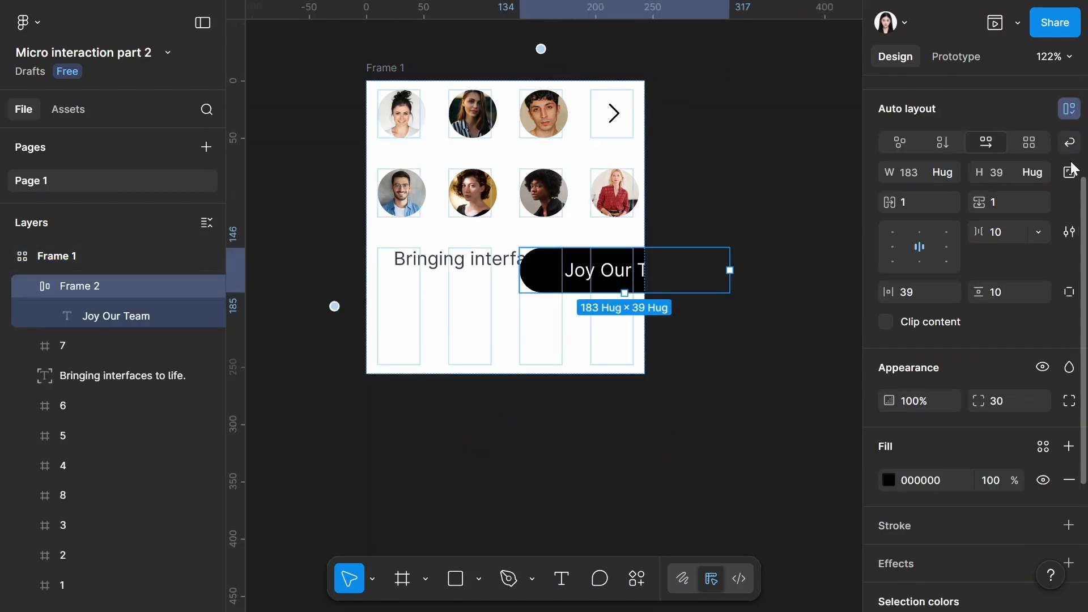
scroll(1037, 187, "up", 3)
left_click(1070, 140)
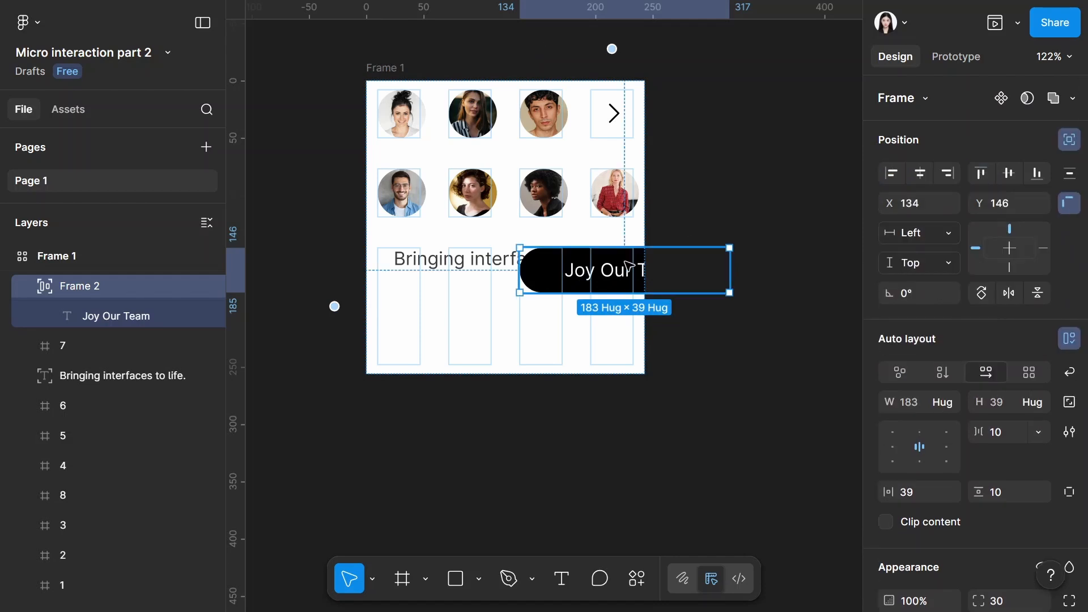
left_click_drag(624, 271, 512, 328)
left_click(781, 271)
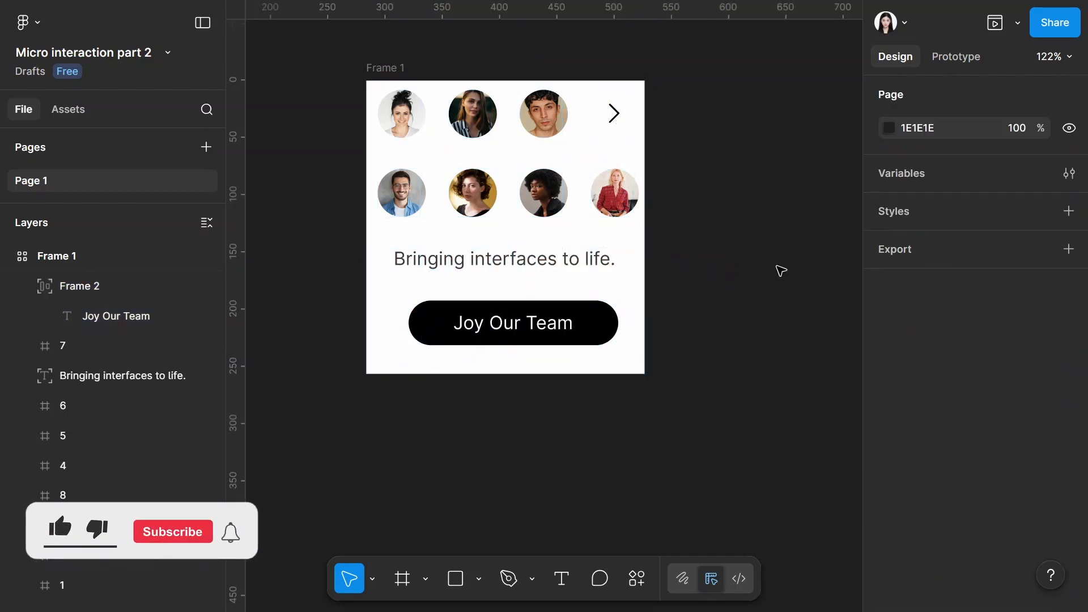
- Shift the tagline down to Y 152, keeping it horizontally centred above the button
left_click_drag(538, 265, 532, 270)
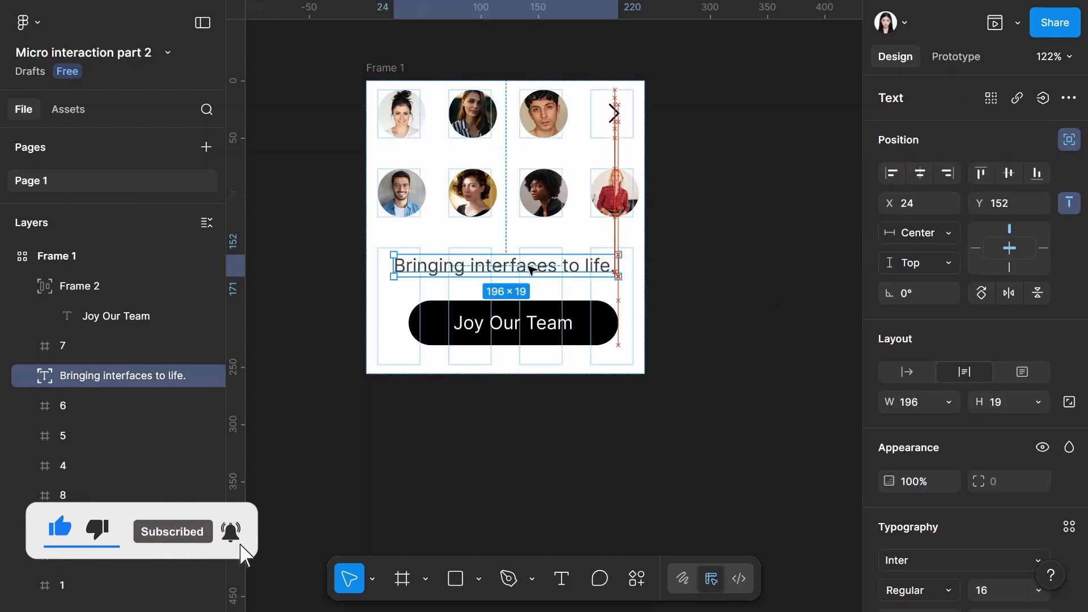
- Add a 000000 inside stroke of weight 1 to all eight circular frames in Frame 1, including the arrow circle
left_click(775, 217)
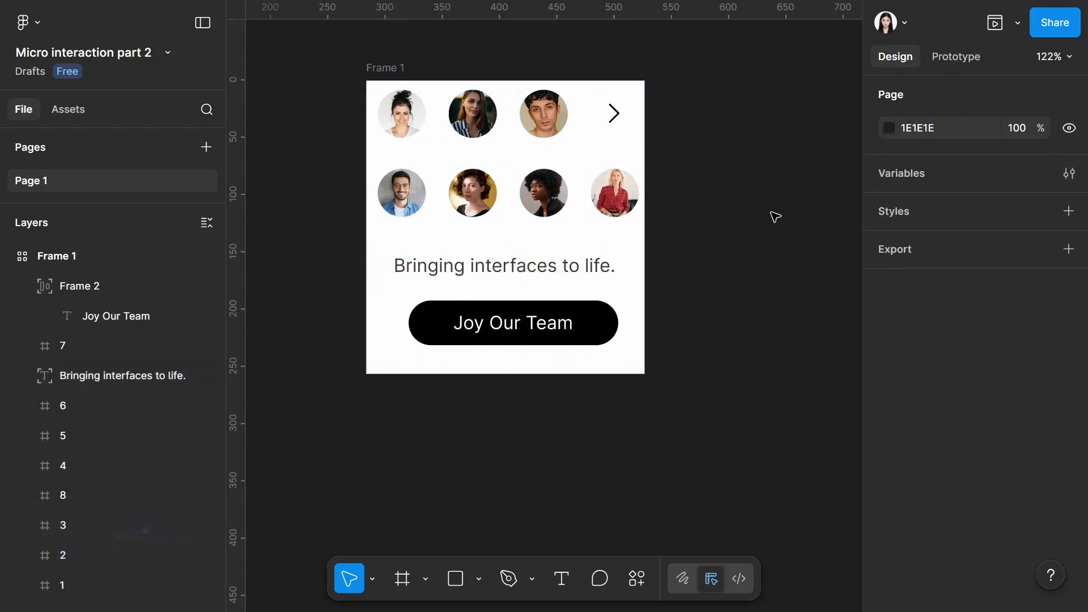
left_click(401, 113)
left_click(473, 113, "shift")
left_click(544, 113, "shift")
left_click(544, 192, "shift")
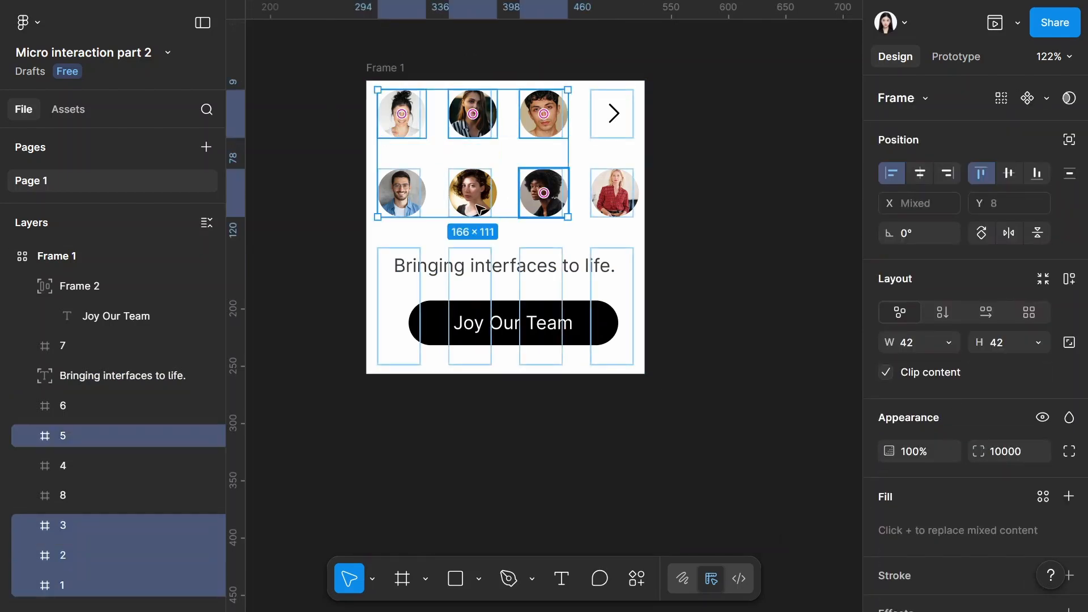
left_click(401, 193, "shift")
left_click(472, 193, "shift")
left_click(607, 207, "shift")
left_click(613, 114, "shift")
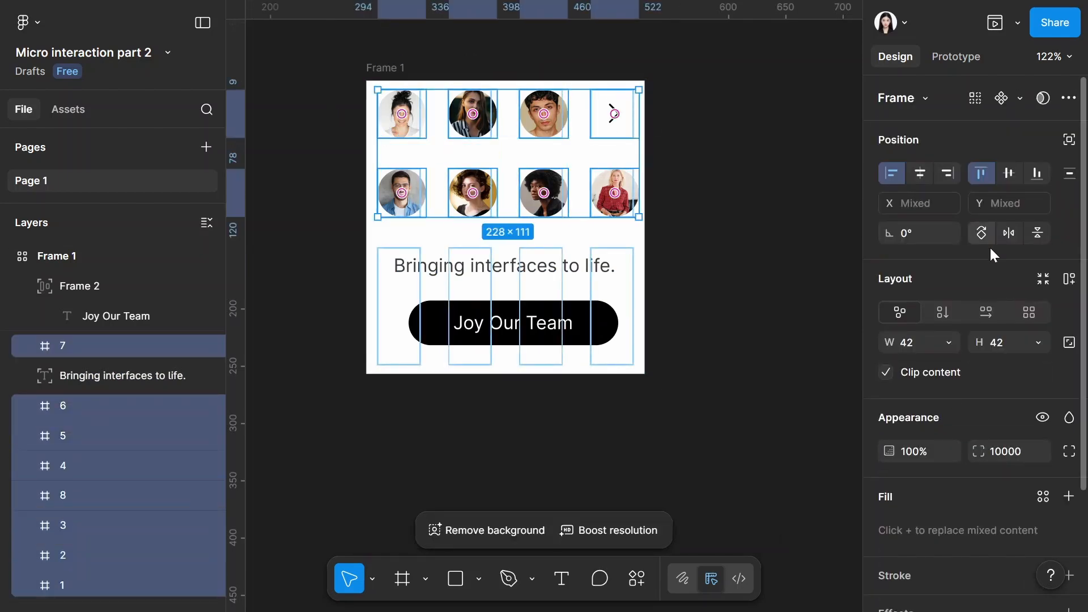
scroll(991, 242, "down", 3)
scroll(1039, 282, "down", 2)
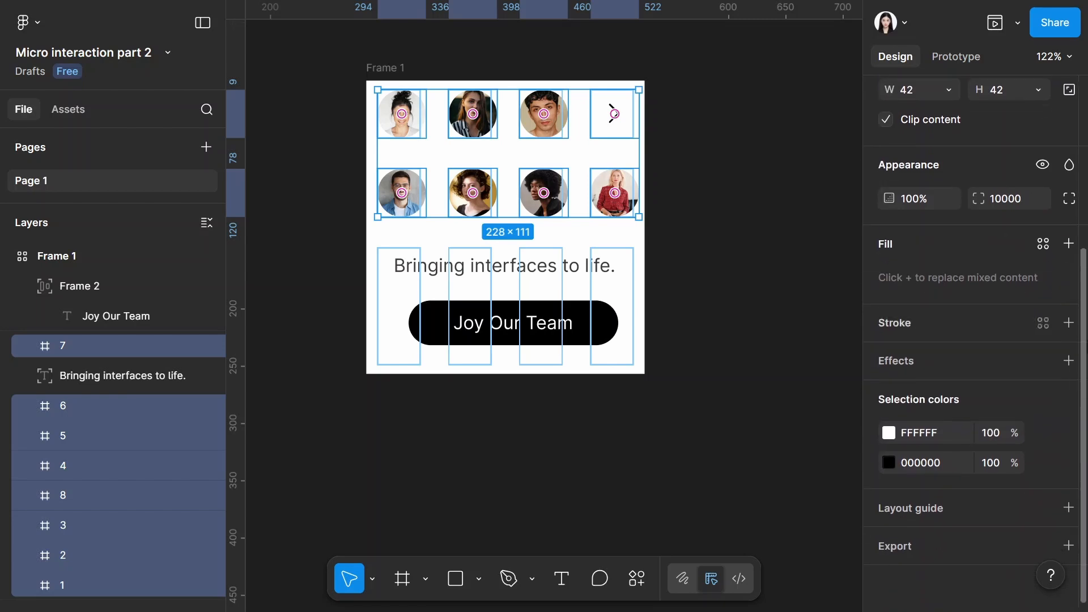
left_click(1068, 323)
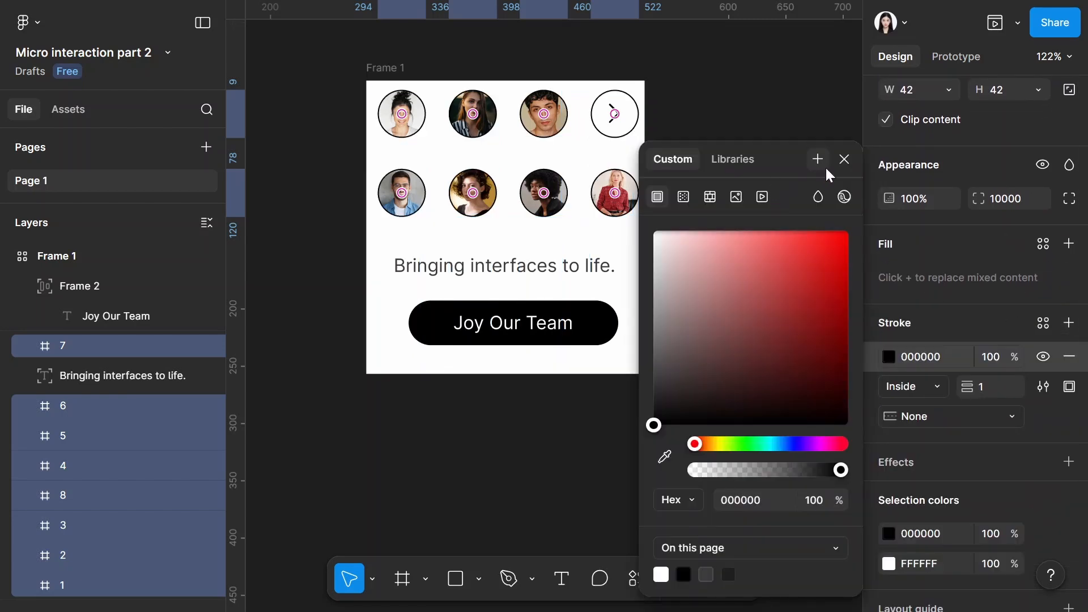
left_click(845, 160)
left_click(732, 141)
- Change the stroke of the first avatar in the second row to blue 1951E0
scroll(458, 102, "up", 2)
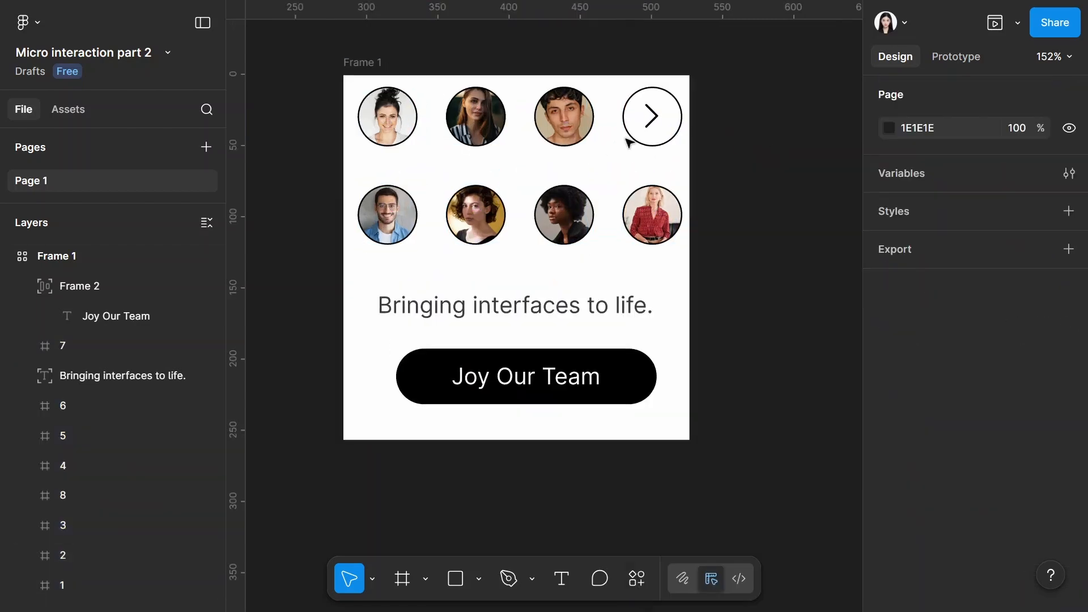
left_click(388, 215)
scroll(929, 383, "down", 3)
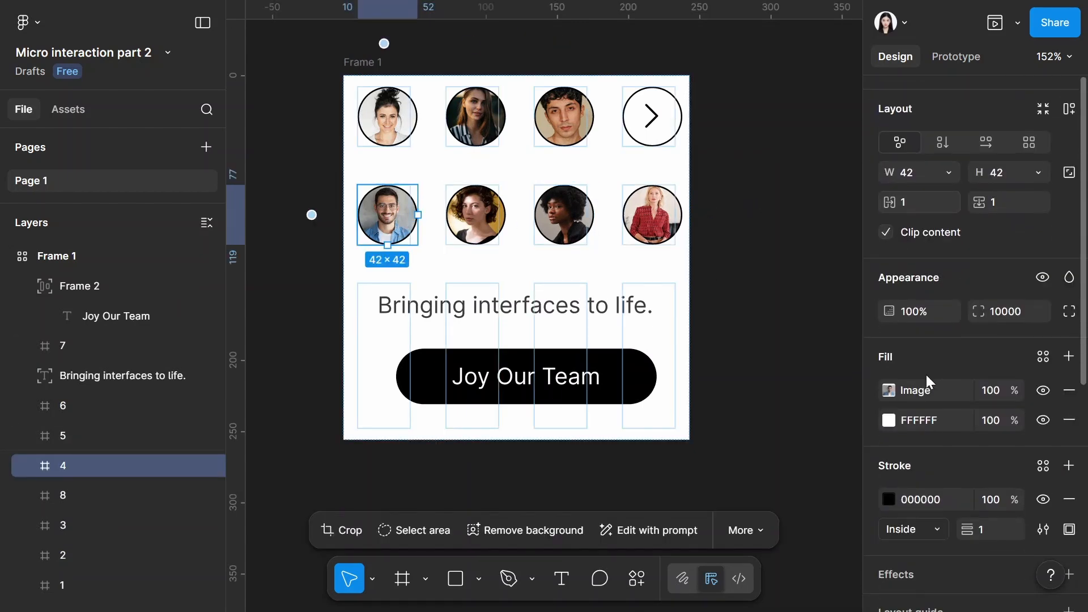
left_click(888, 499)
left_click(758, 253)
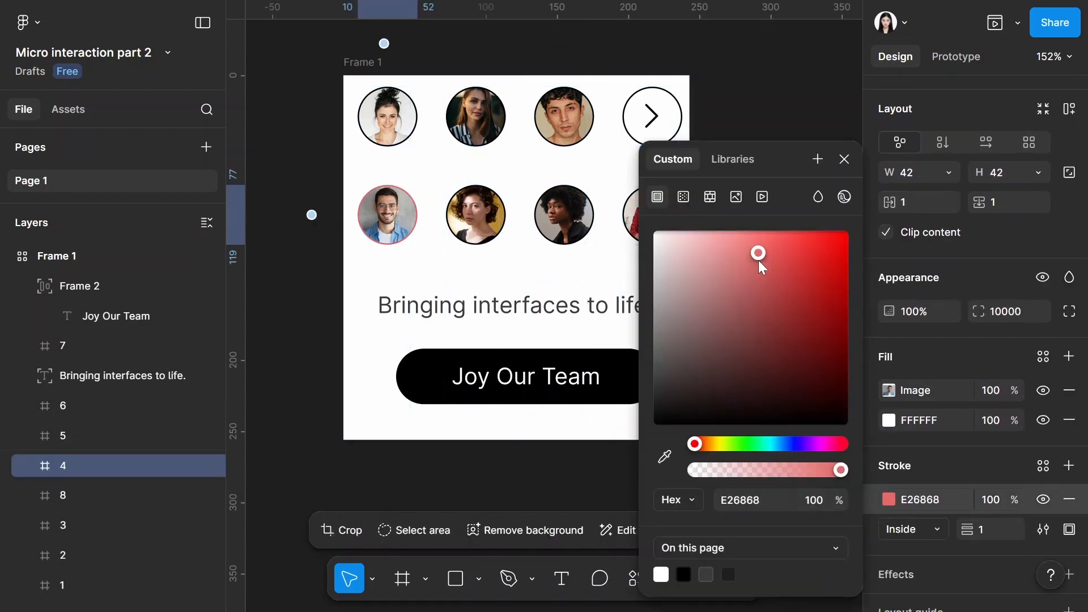
left_click(782, 444)
left_click(784, 252)
left_click(825, 252)
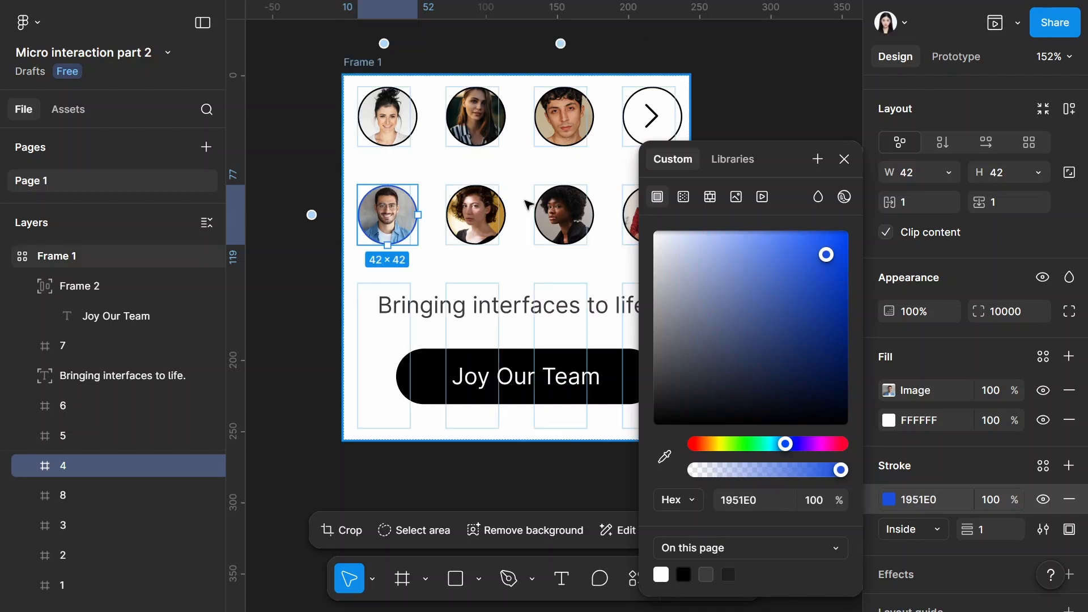
- Change the stroke of the second avatar in the second row to FF7C7C
left_click(475, 215)
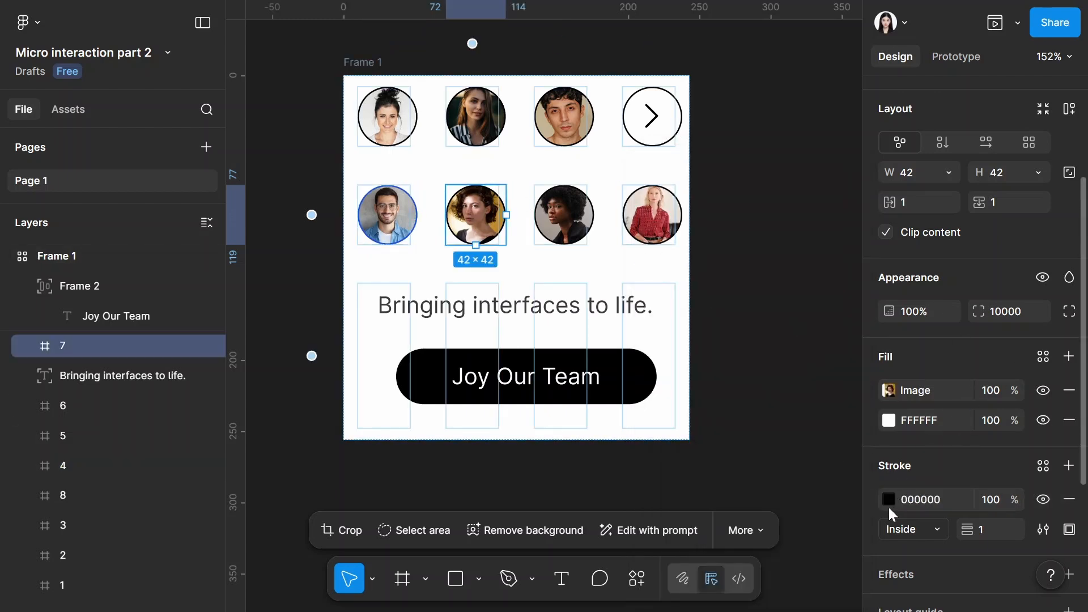
left_click(888, 499)
left_click(756, 233)
left_click(753, 231)
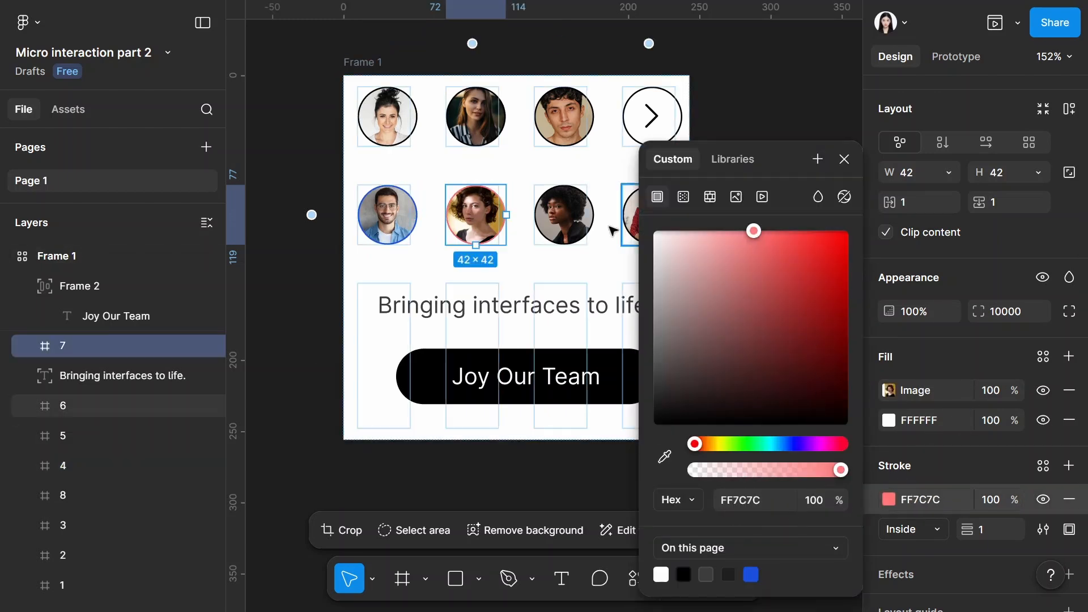
- Change the stroke of the third avatar in the second row to a dark blue
left_click(564, 215)
left_click(888, 499)
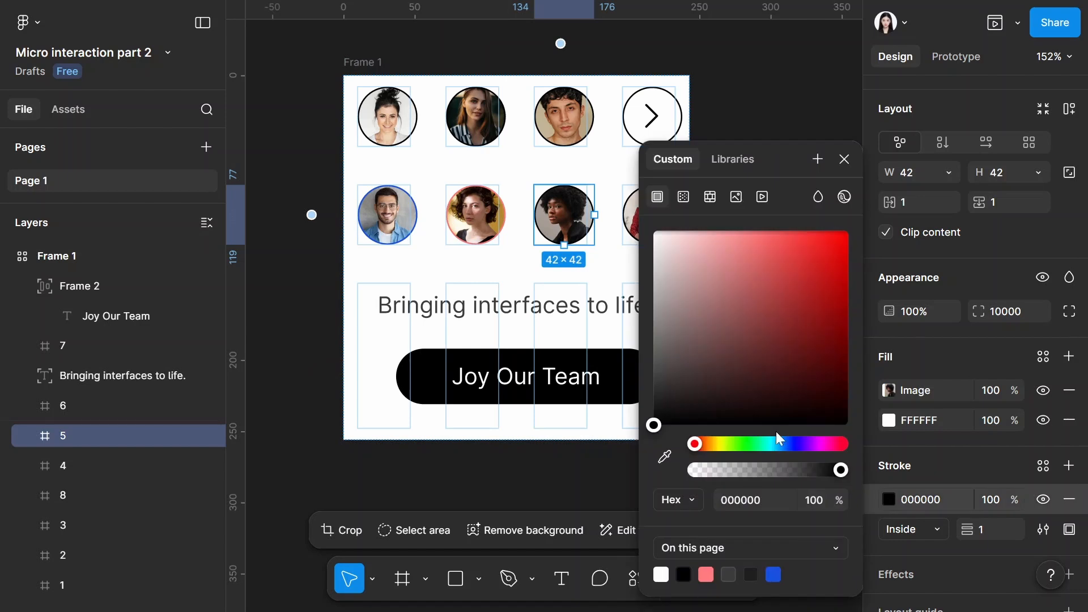
left_click(758, 444)
left_click(839, 289)
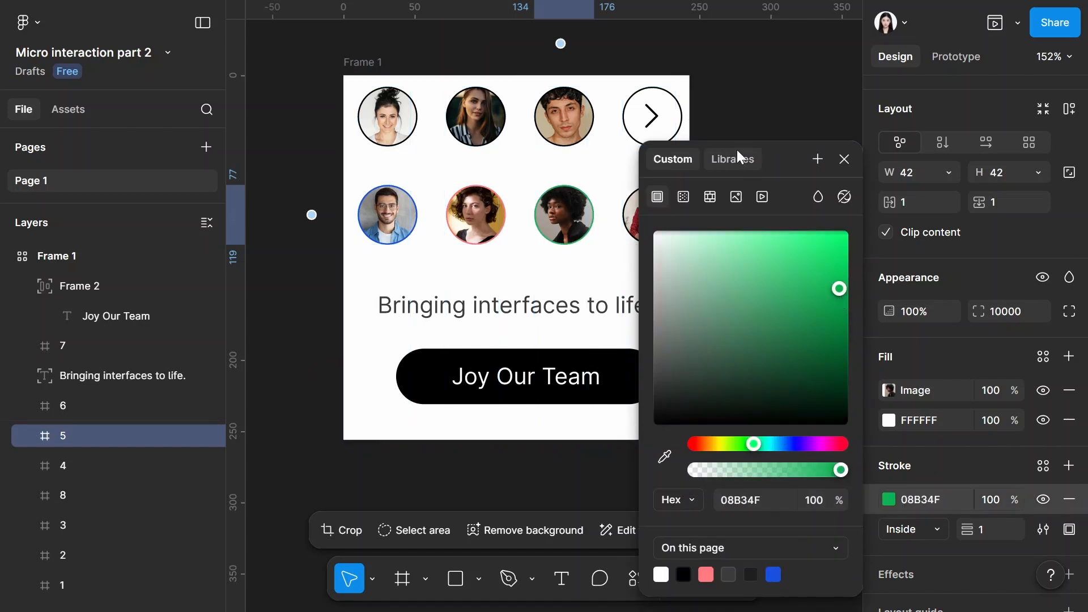
left_click(791, 444)
left_click(776, 109)
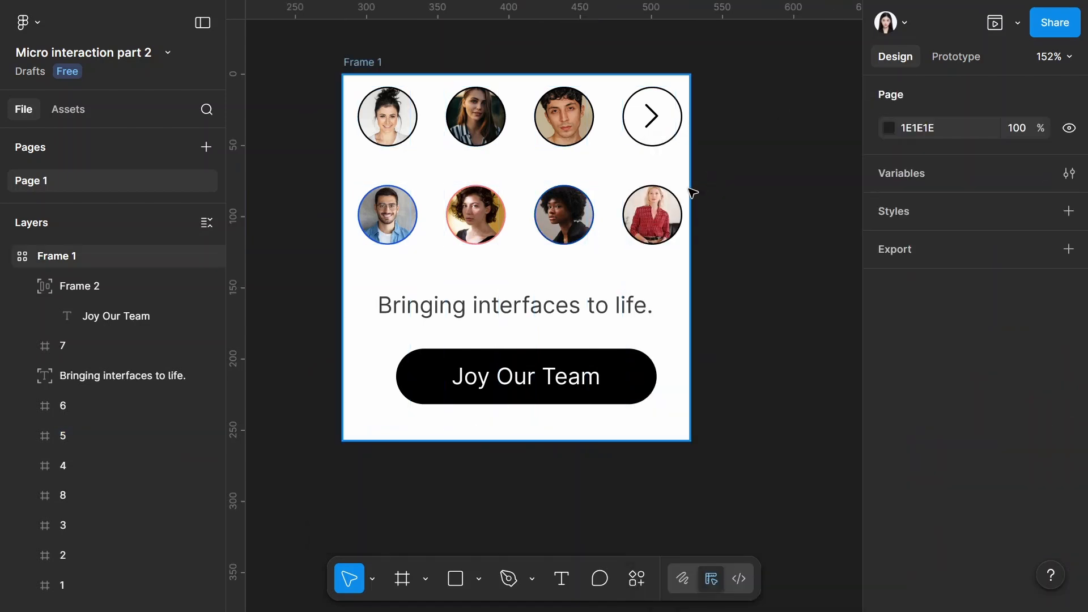
scroll(710, 258, "down", 3)
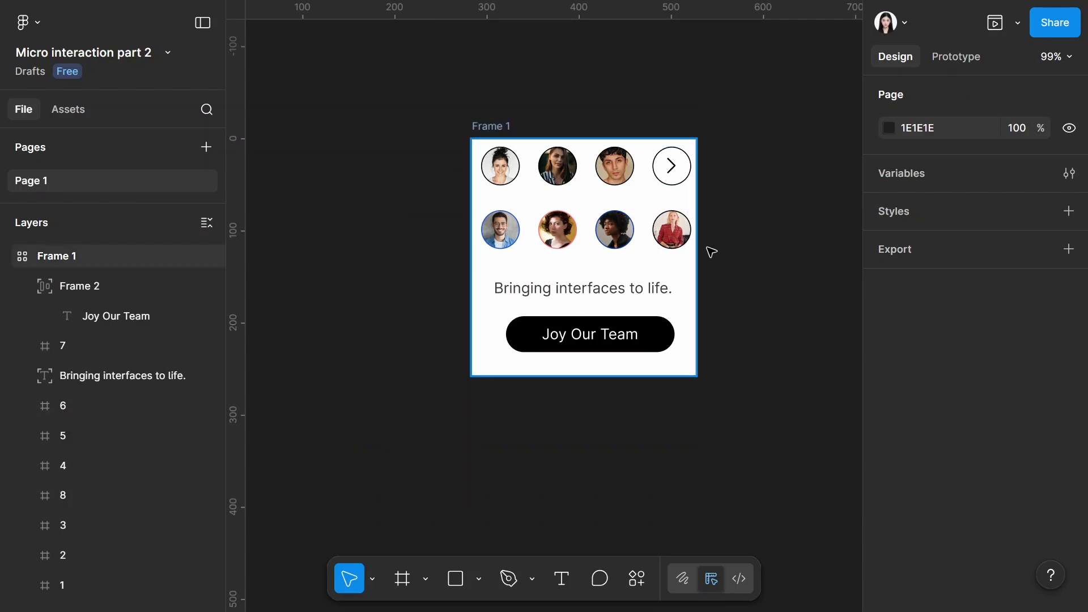
scroll(712, 250, "up", 3)
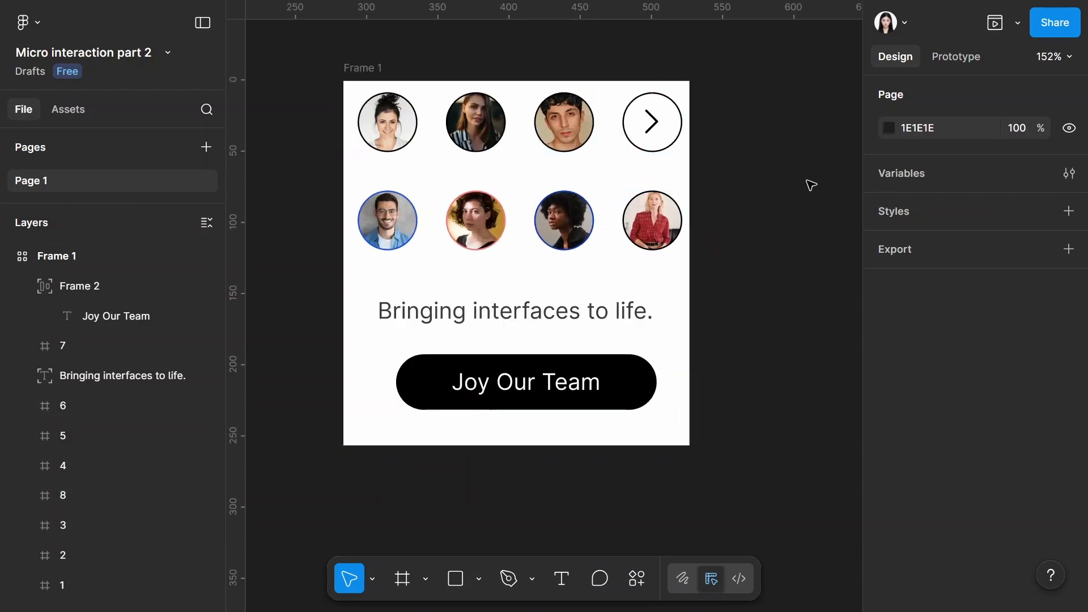
scroll(526, 221, "down", 3)
left_click(433, 138)
left_click(429, 117)
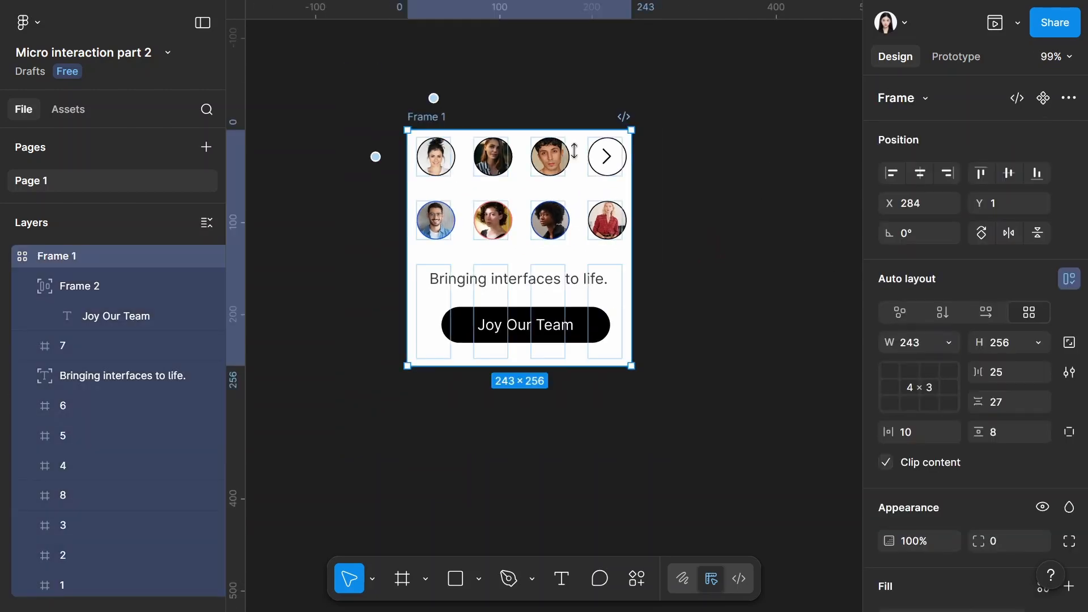
left_click(671, 170)
- Round the corners of Frame 1 with a corner radius of 8
left_click(435, 118)
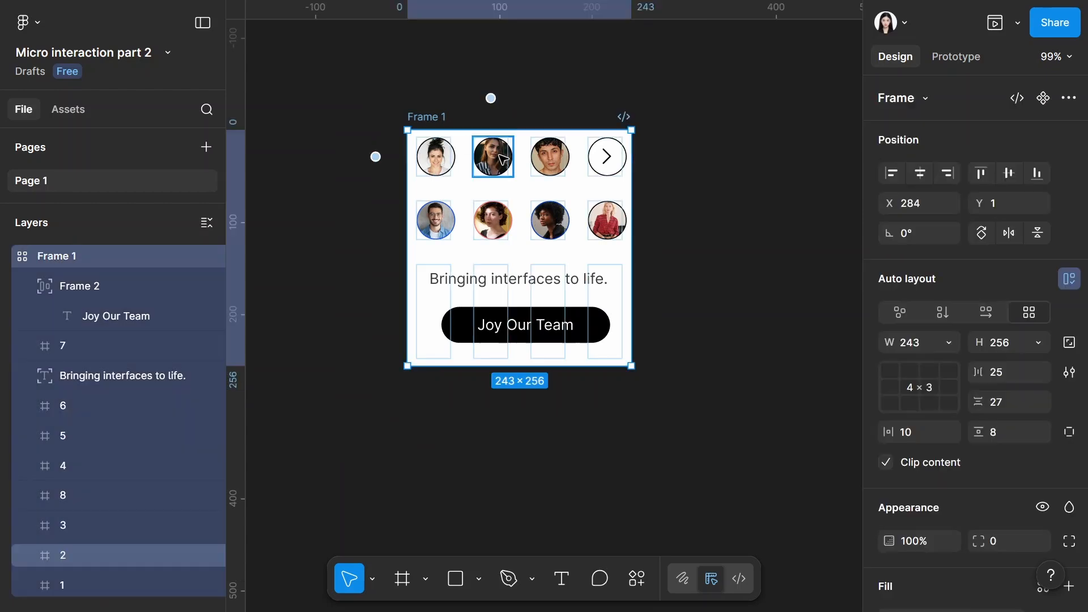
scroll(436, 118, "up", 2)
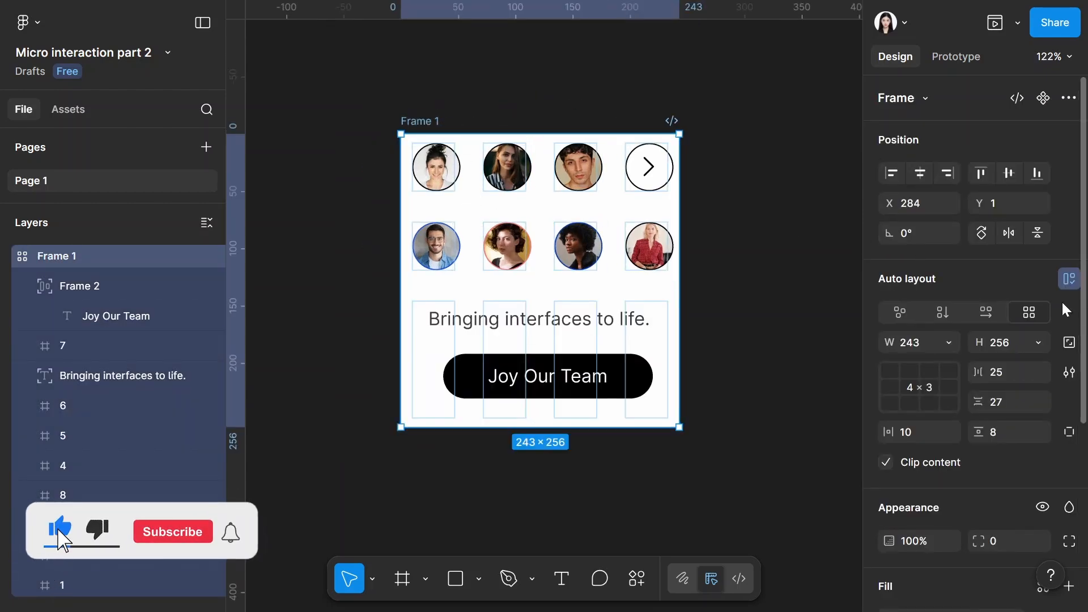
scroll(1054, 329, "down", 3)
scroll(1014, 405, "down", 3)
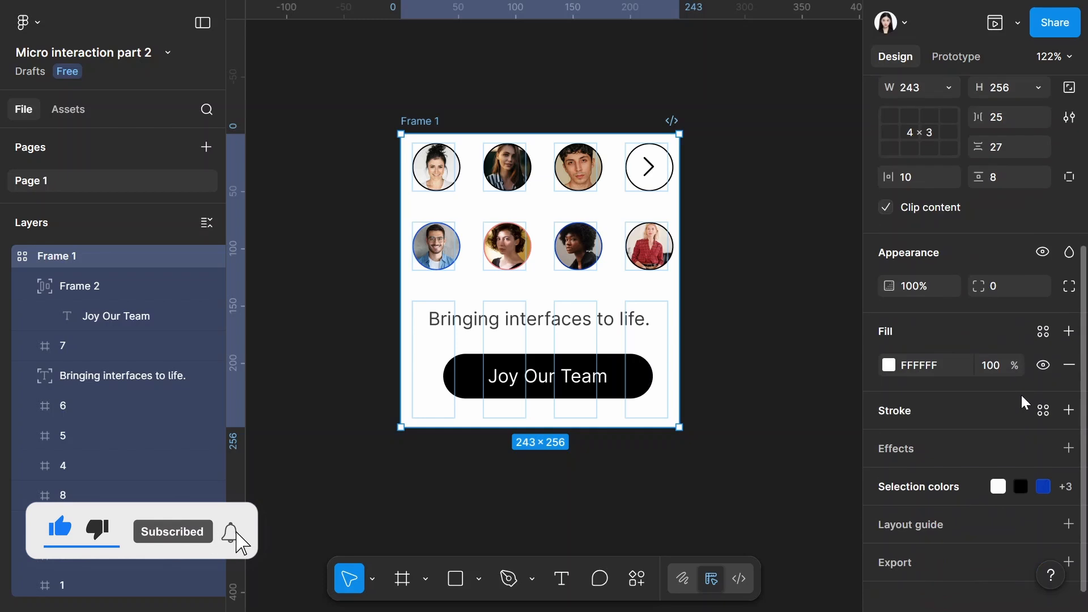
scroll(1015, 385, "up", 2)
left_click_drag(974, 356, 991, 356)
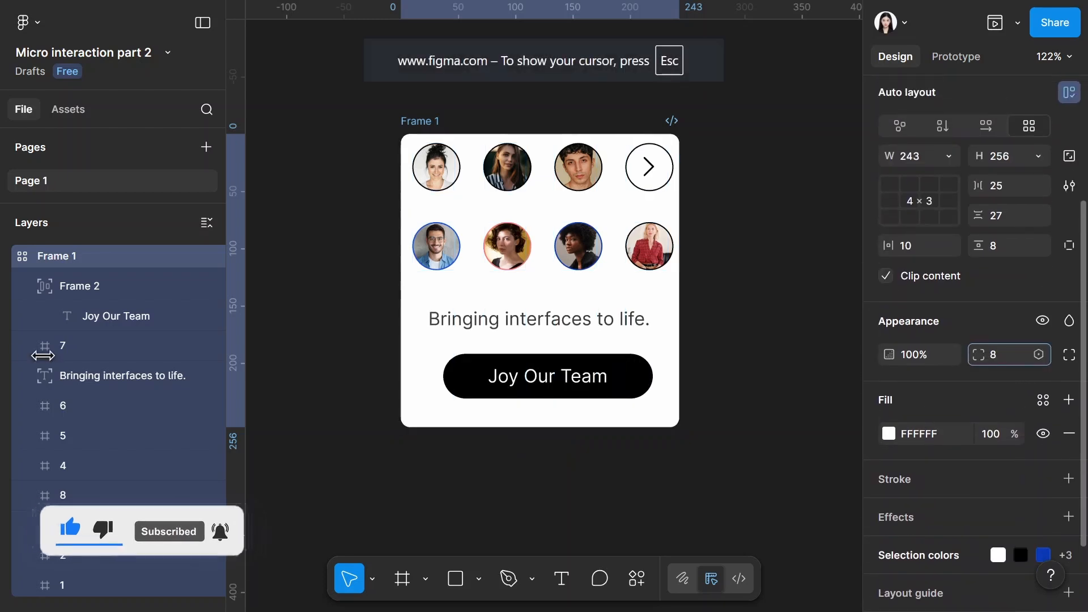
left_click(780, 282)
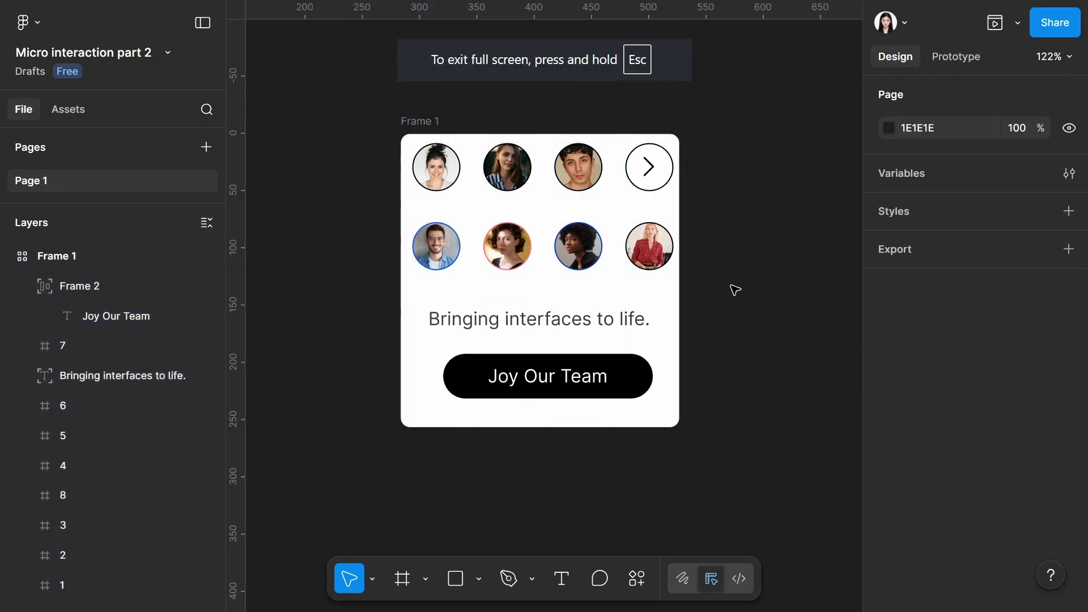
- Add a drop shadow to Frame 1 with its position set to X 4 and Y 7
left_click(436, 123)
scroll(1014, 350, "down", 2)
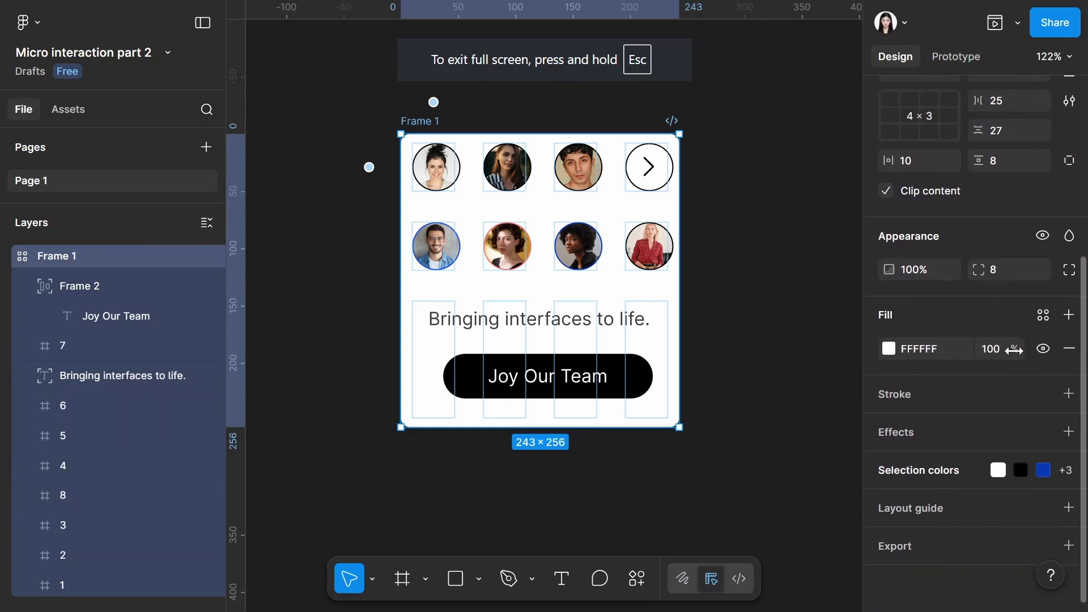
left_click(1069, 432)
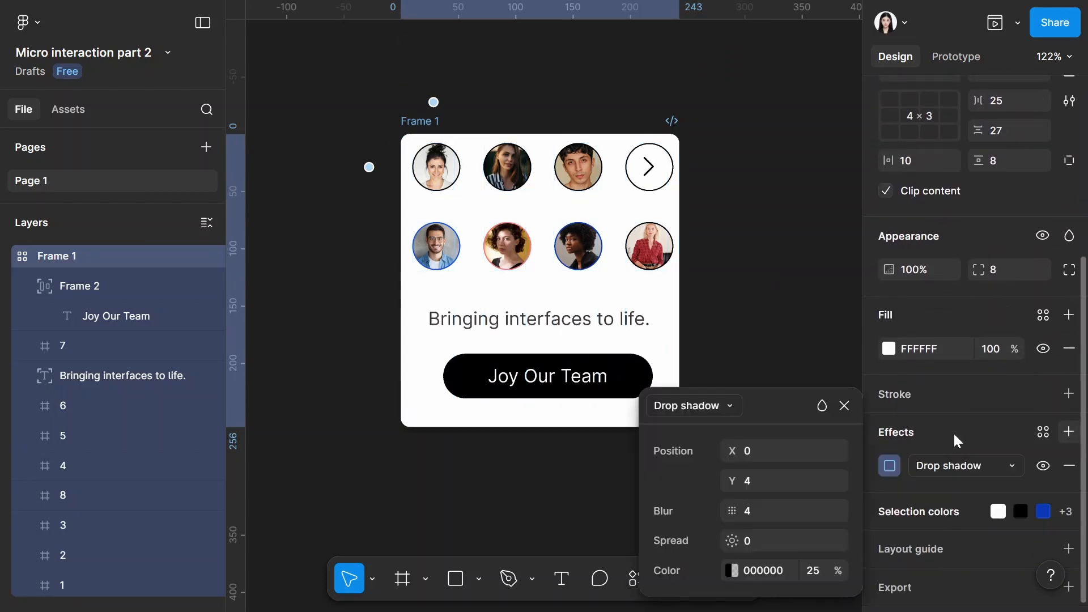
left_click(729, 405)
left_click(729, 411)
left_click_drag(784, 409, 914, 168)
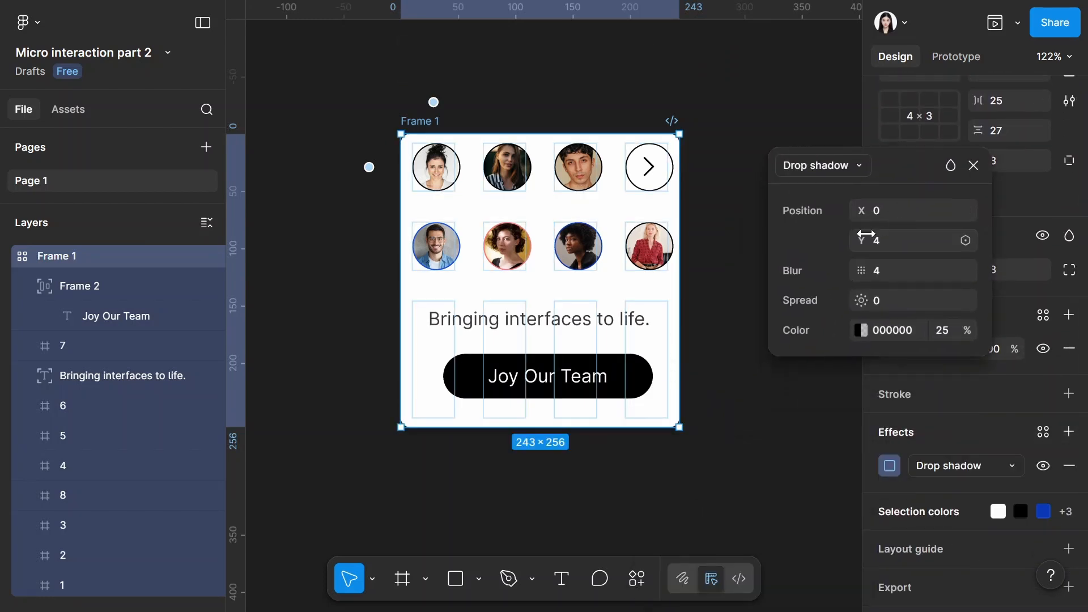
left_click_drag(865, 235, 862, 211)
- Set the drop shadow's colour to 1951E0 at 15% opacity and its blur to 14.7
left_click(860, 330)
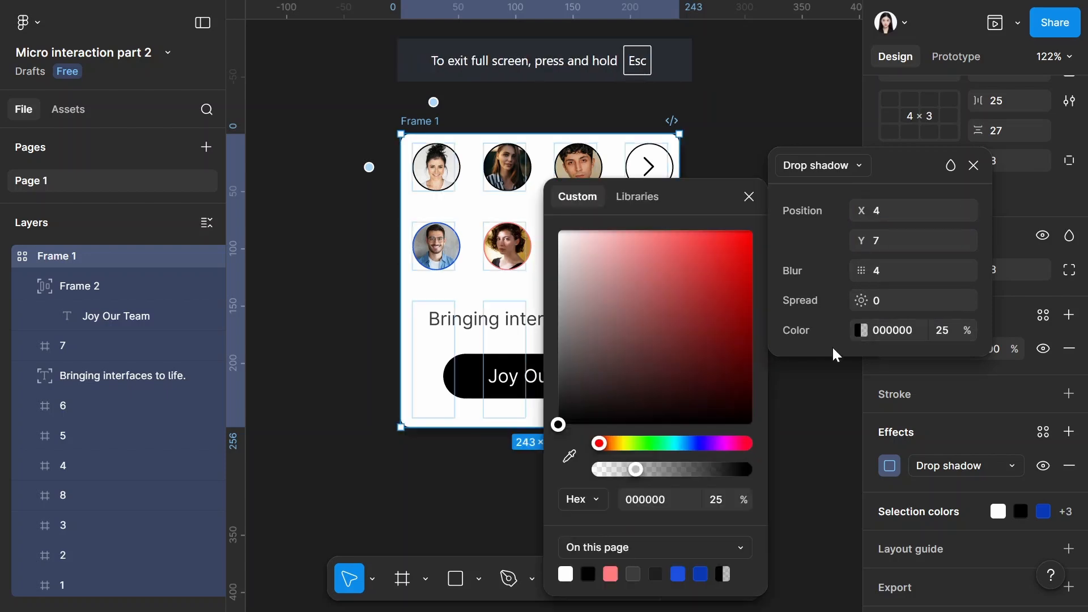
left_click(683, 574)
left_click_drag(677, 470, 617, 475)
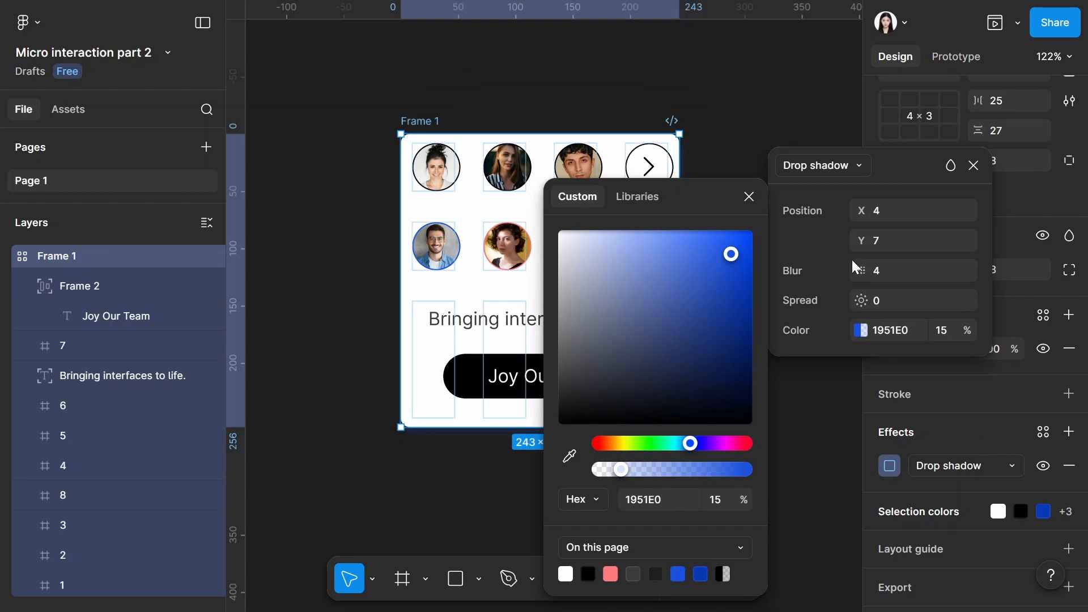
left_click(866, 269)
left_click_drag(866, 269, 885, 270)
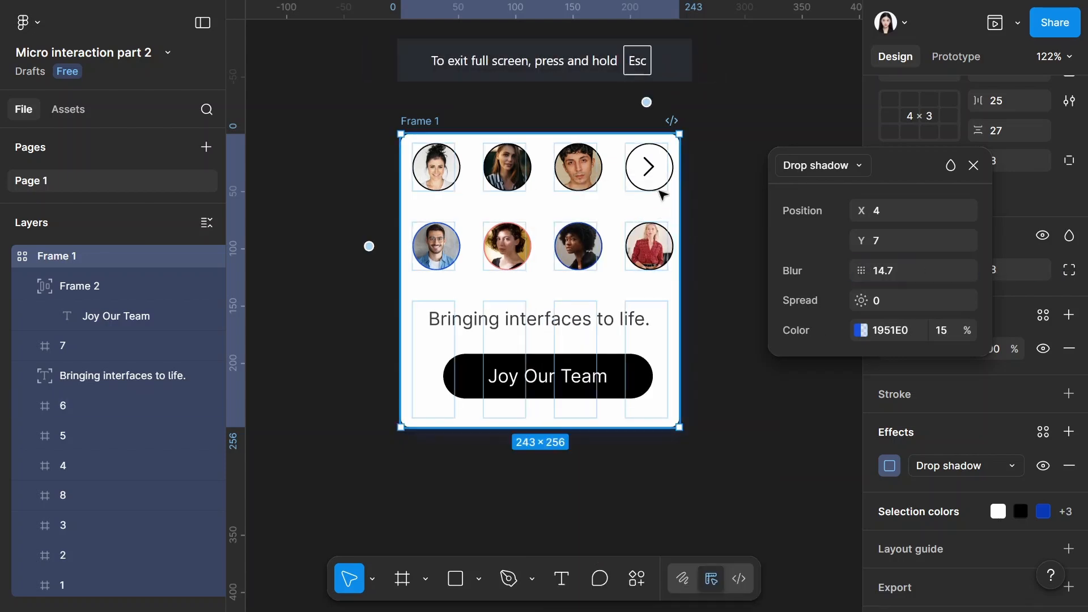
left_click(757, 141)
- Duplicate Frame 1 to get a second copy of the card beside it
scroll(521, 210, "down", 5)
left_click(493, 156)
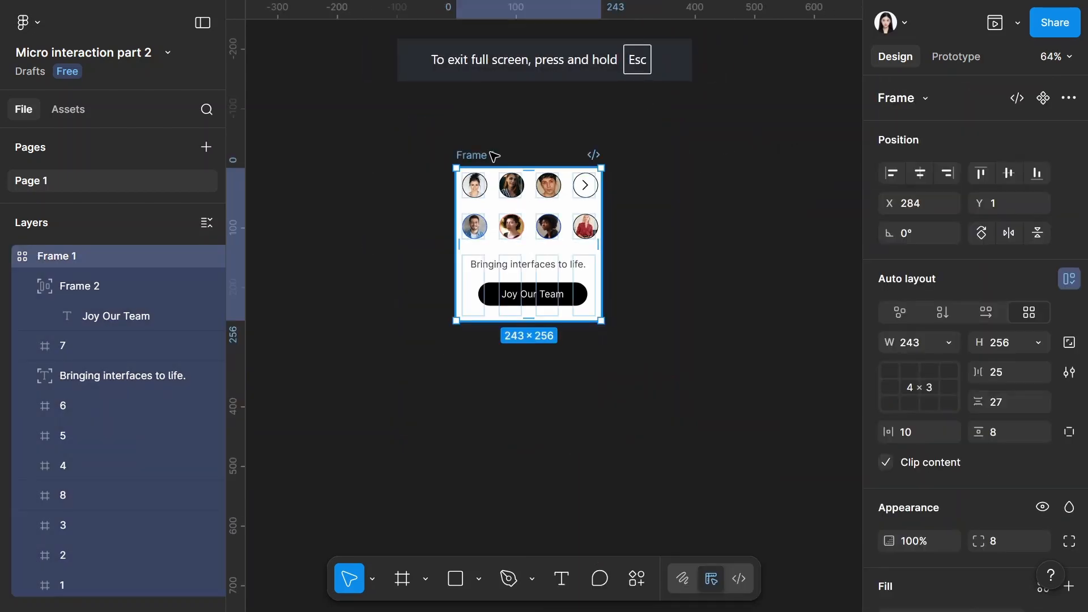
key("ctrl+d")
- Rotate the arrow circle in the duplicated card to -90° so its chevron points down
scroll(677, 199, "up", 4)
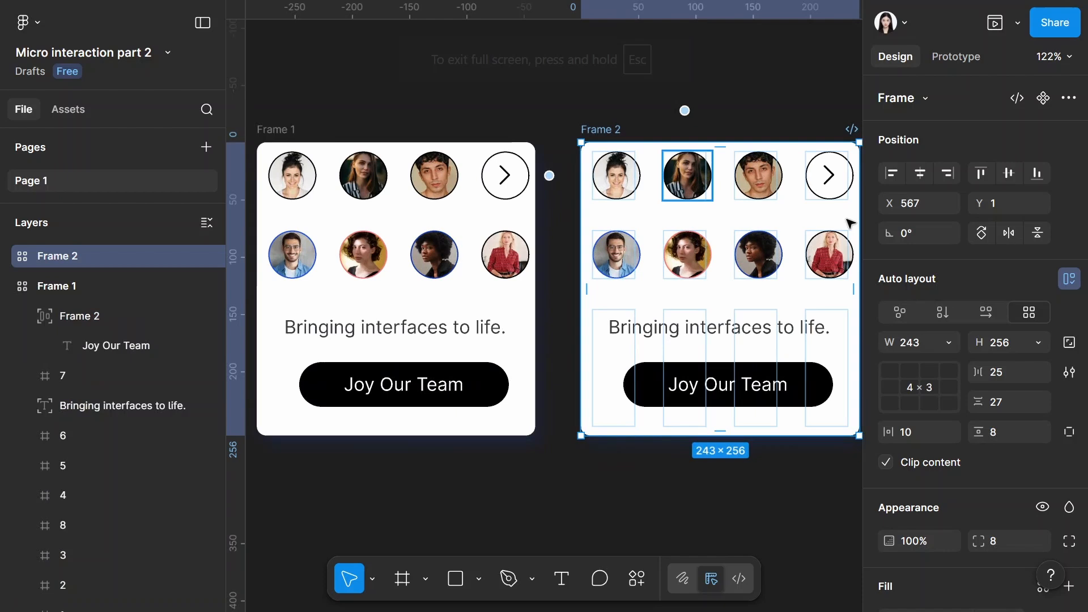
left_click(828, 176)
scroll(800, 185, "up", 5)
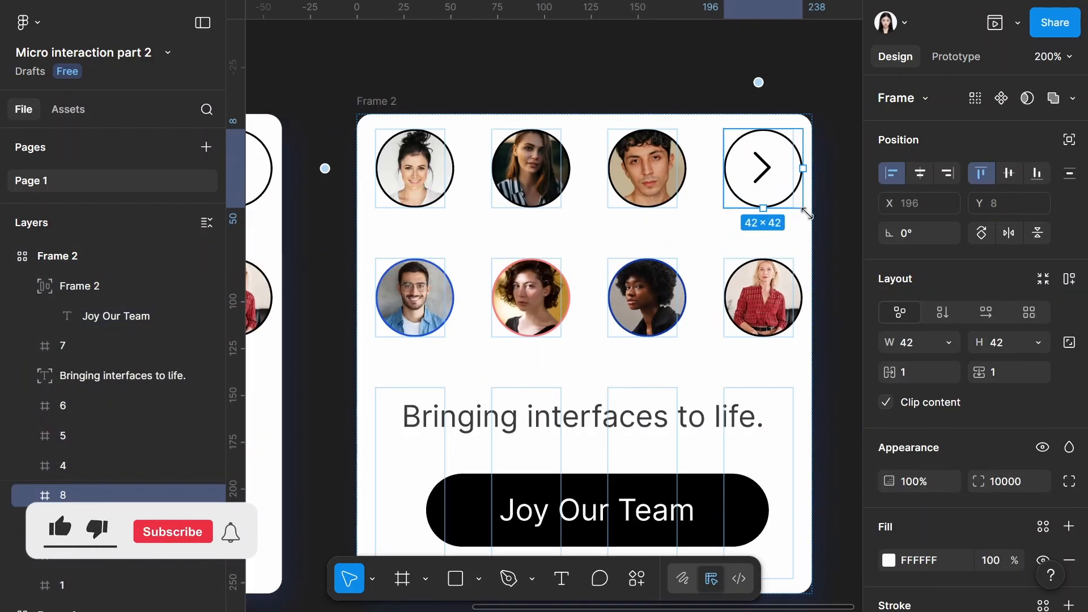
left_click_drag(806, 217, 736, 240)
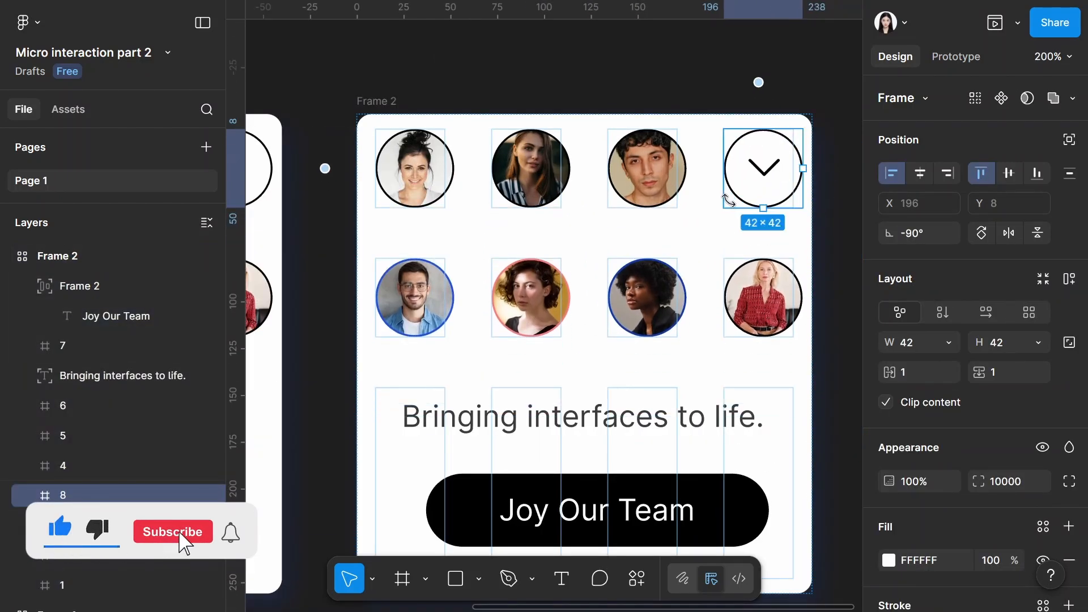
scroll(733, 151, "down", 3)
left_click(760, 131)
- Exclude the three portrait avatars in Frame 1's first row from the auto layout so they can be positioned freely
scroll(505, 151, "down", 2)
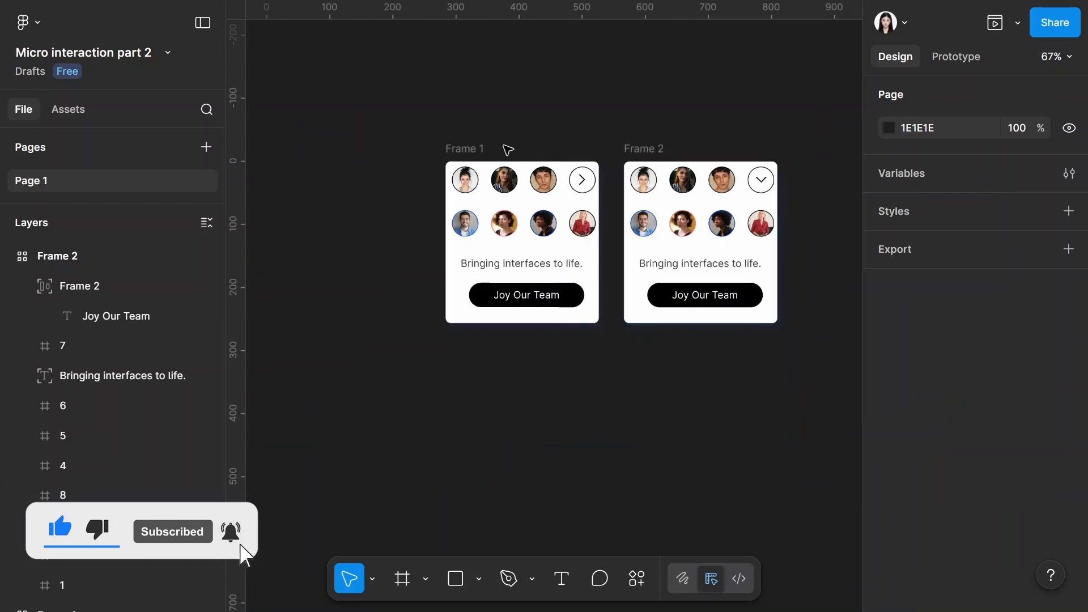
left_click(461, 157)
scroll(461, 157, "up", 4)
left_click(464, 179)
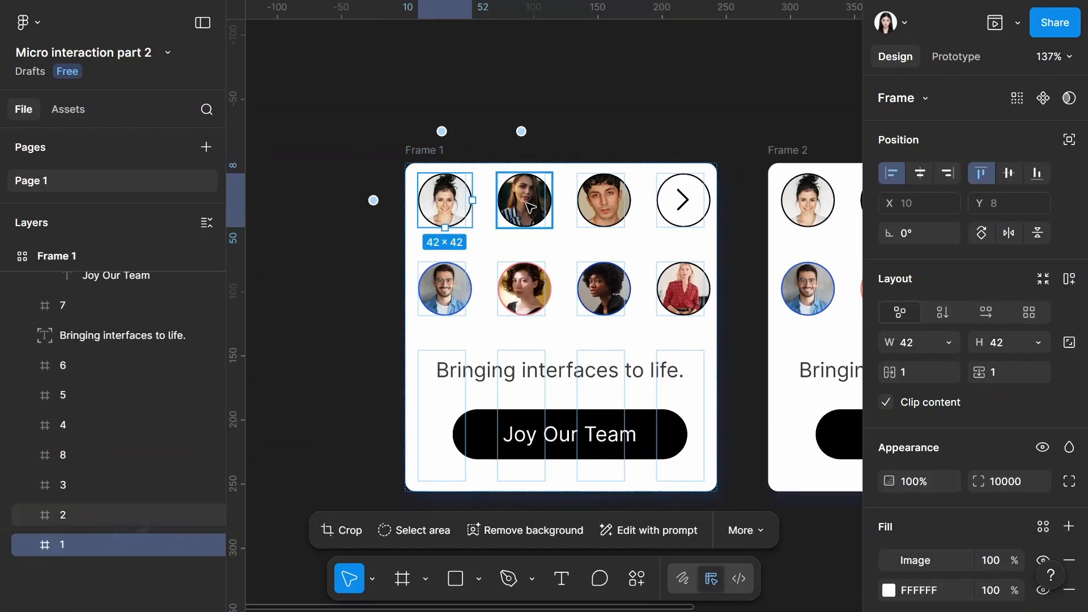
left_click(529, 207, "shift")
left_click(603, 204, "shift")
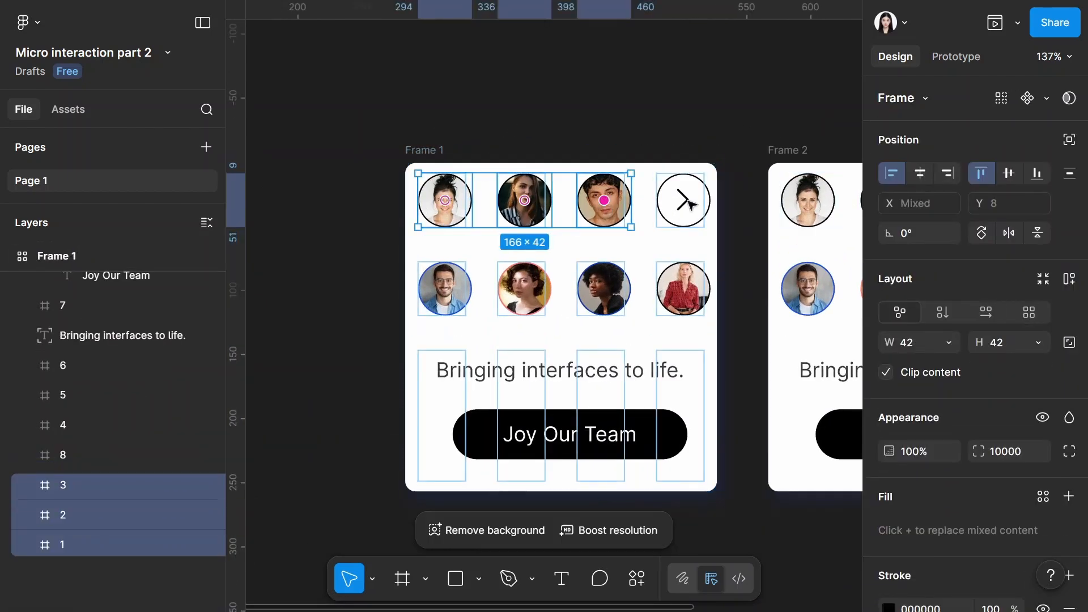
left_click(1070, 140)
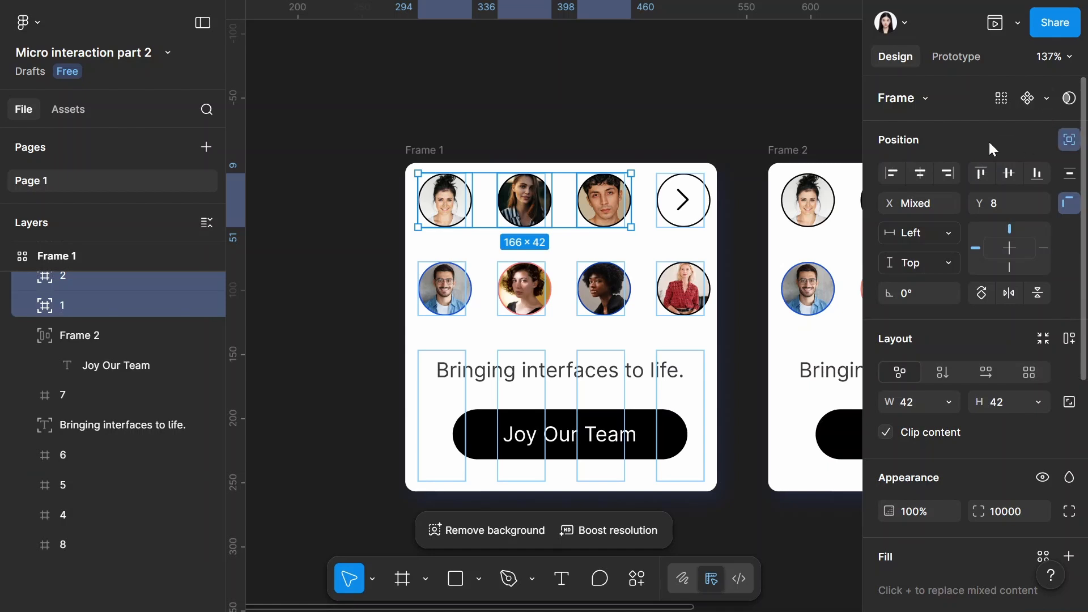
- Overlap Frame 1's first-row avatars by moving the second one partly over the first and the third to X 72
scroll(605, 187, "up", 3)
left_click(466, 229)
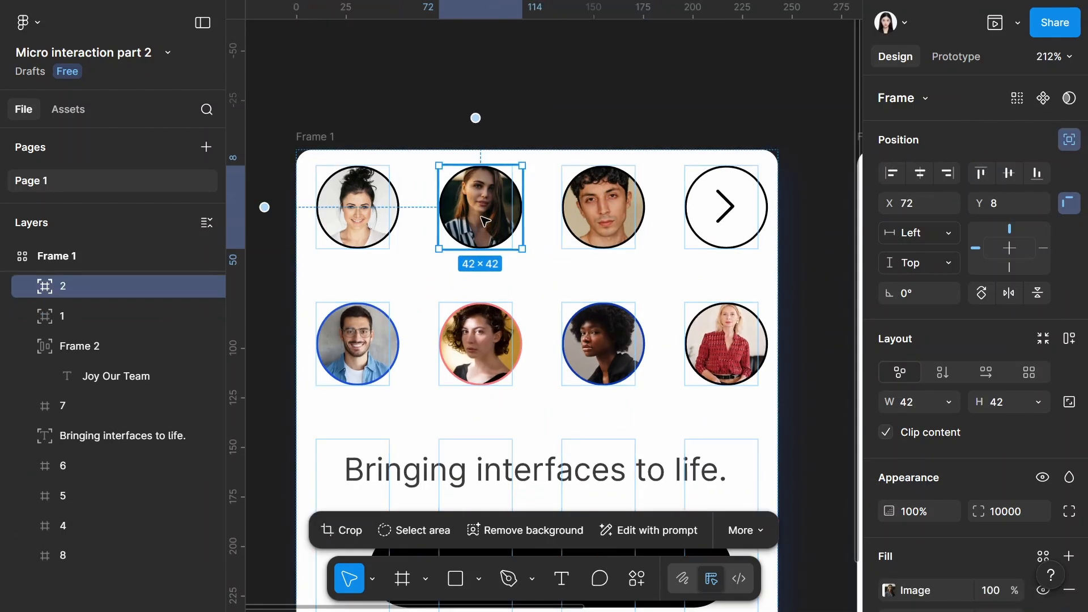
left_click_drag(491, 221, 438, 221)
left_click_drag(580, 204, 491, 217)
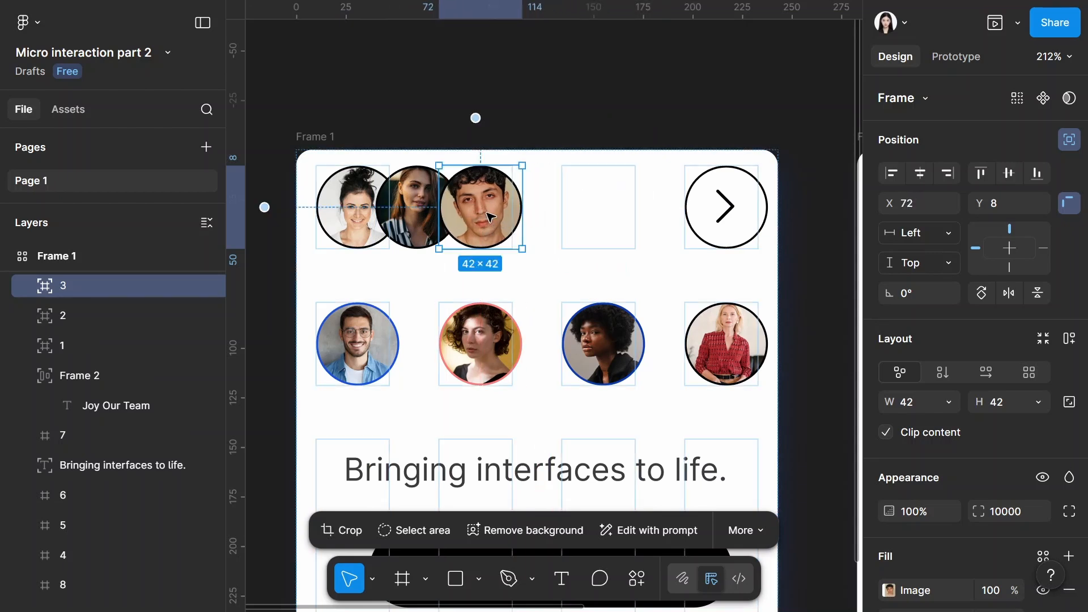
left_click(722, 215)
left_click_drag(720, 212, 684, 211)
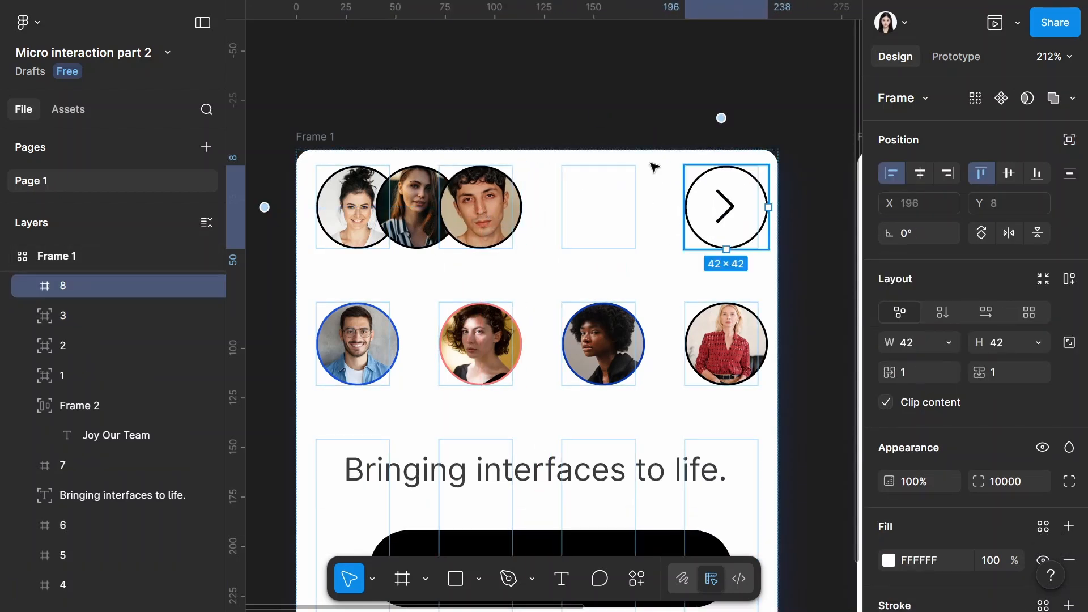
left_click(626, 149)
scroll(625, 149, "down", 1)
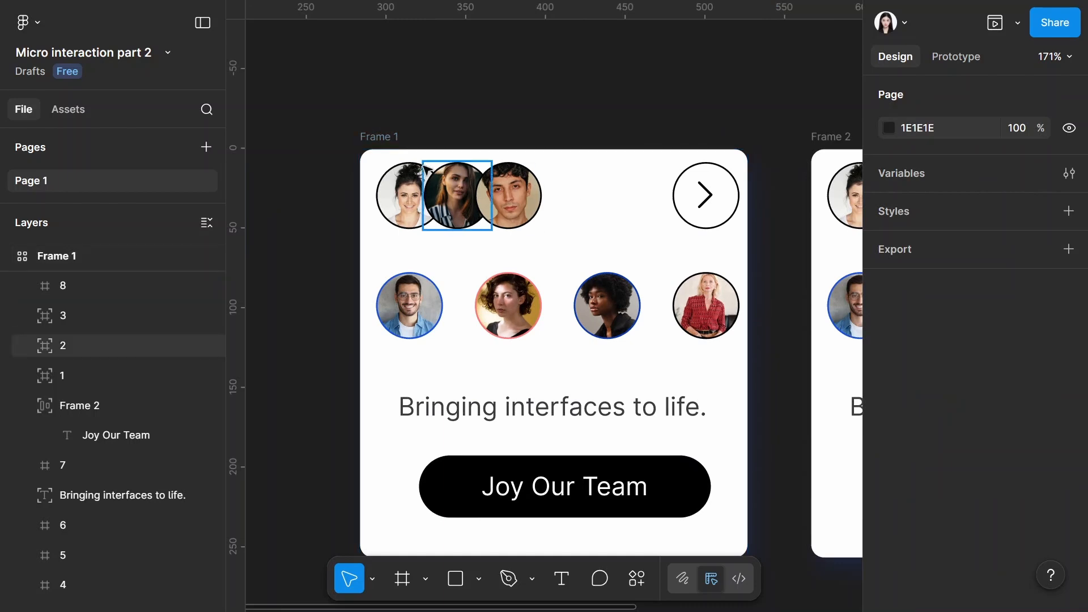
- Shift the three overlapping avatars in Frame 1 together about 45 px towards the arrow circle
left_click(405, 194)
left_click(464, 195, "shift")
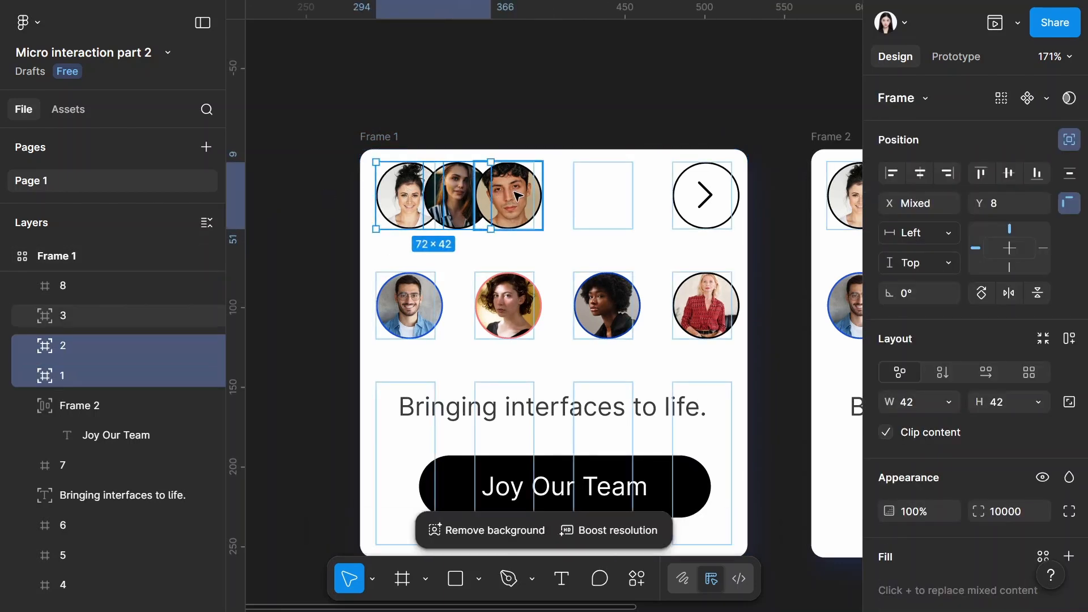
left_click(516, 207, "shift")
left_click_drag(516, 208, 588, 209)
left_click(482, 100)
scroll(378, 123, "down", 5)
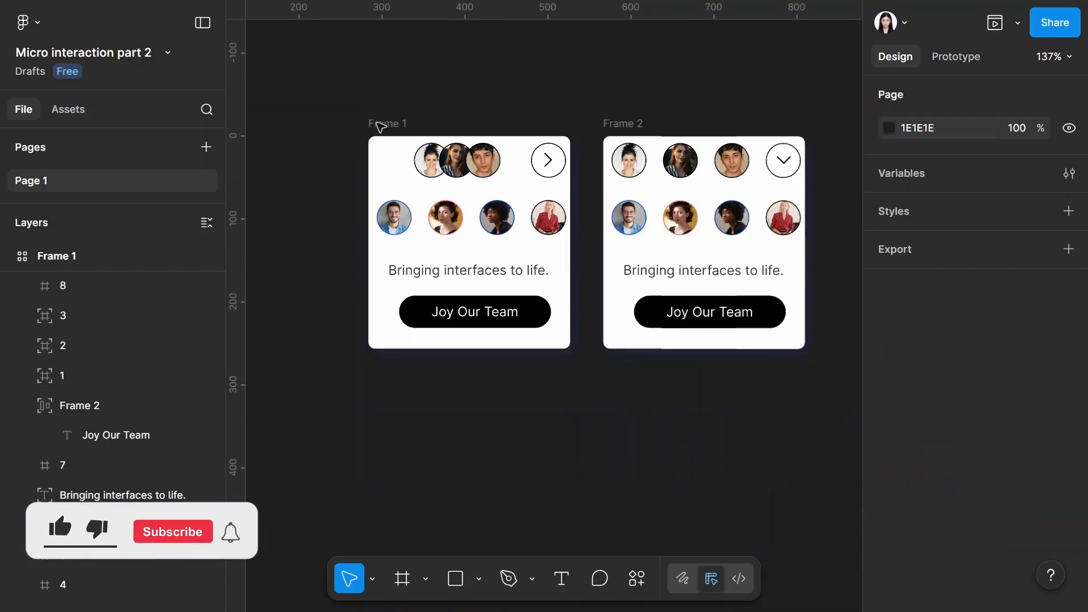
- Shrink Frame 1 to a height of 60 so only its first row shows, and set its corner radius to 82
left_click(380, 125)
scroll(918, 272, "down", 3)
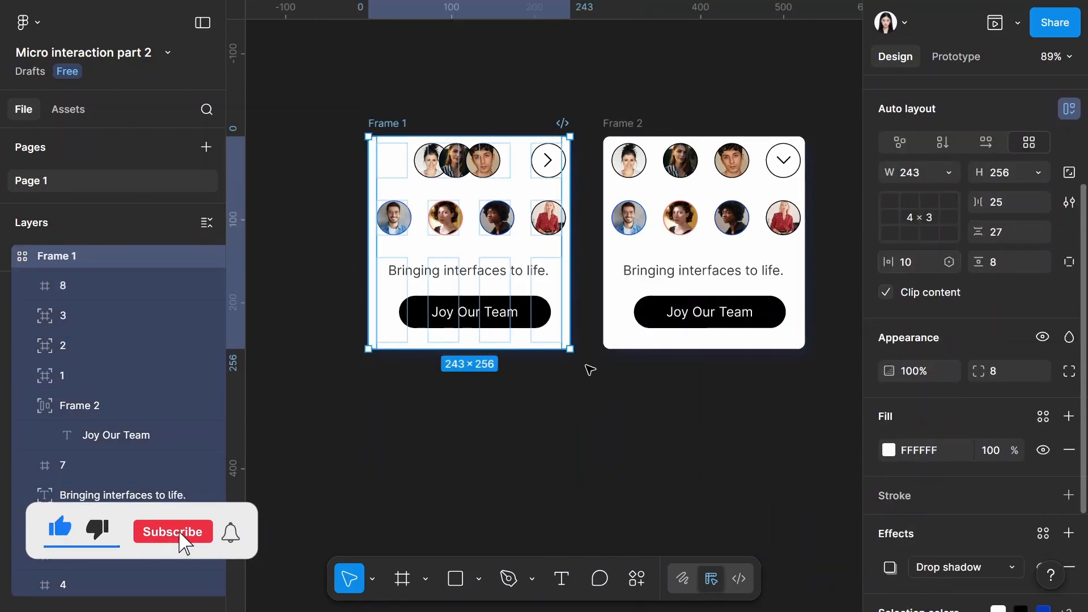
left_click_drag(510, 350, 511, 187)
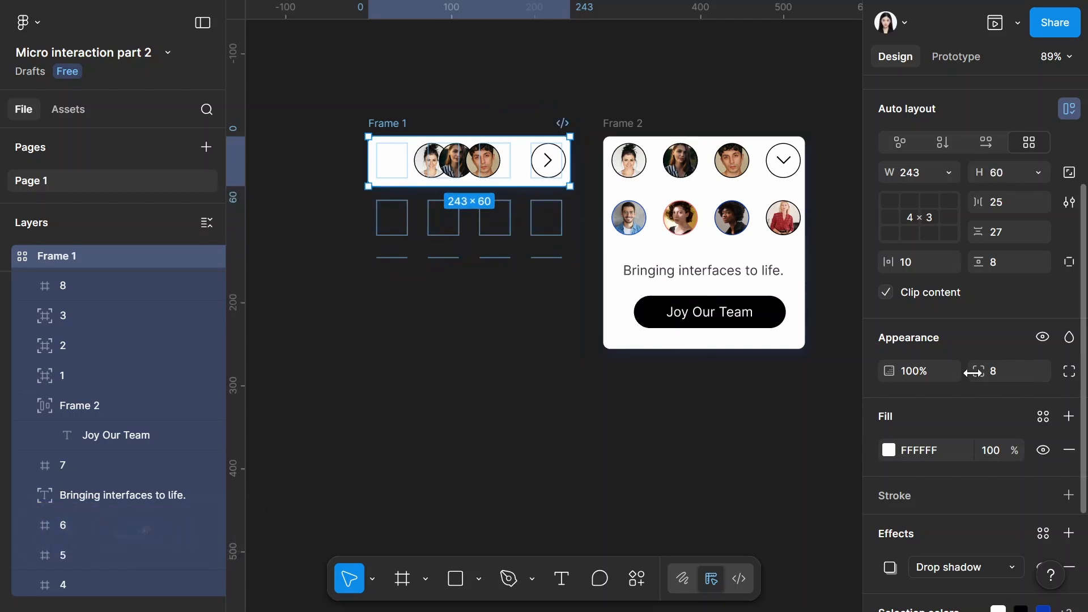
left_click_drag(978, 370, 698, 85)
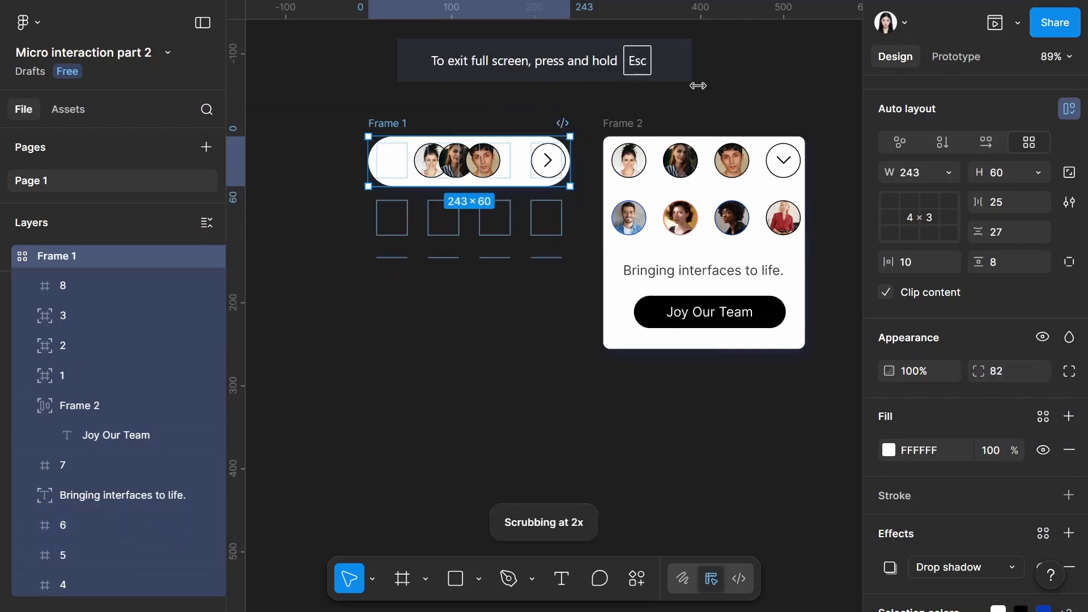
- Set the horizontal padding of both Frame 1 and Frame 2 to 13
left_click_drag(403, 124, 975, 304)
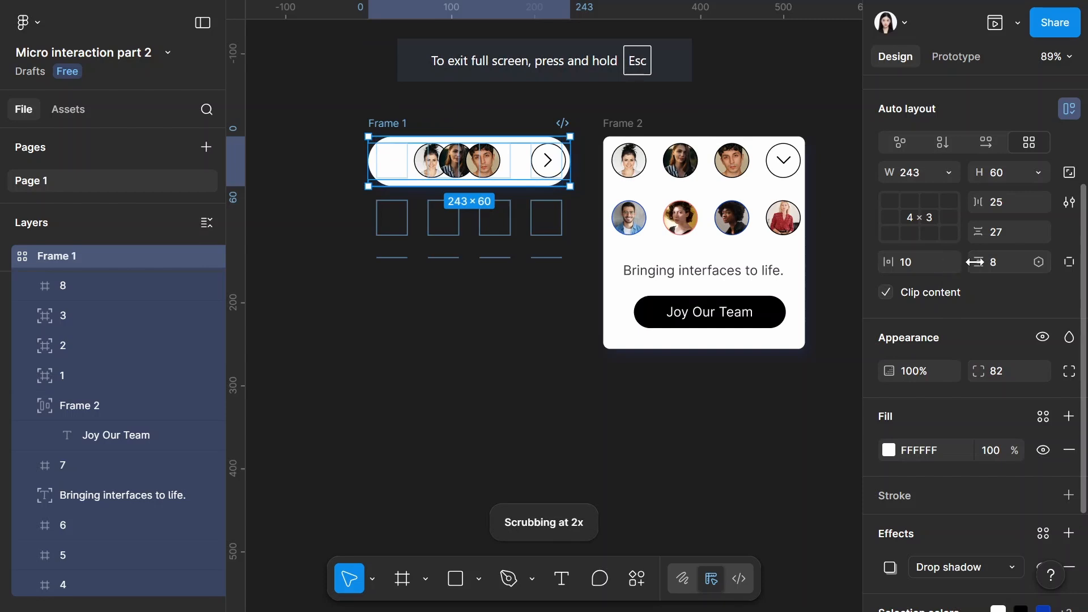
left_click_drag(887, 262, 627, 109)
left_click(627, 114)
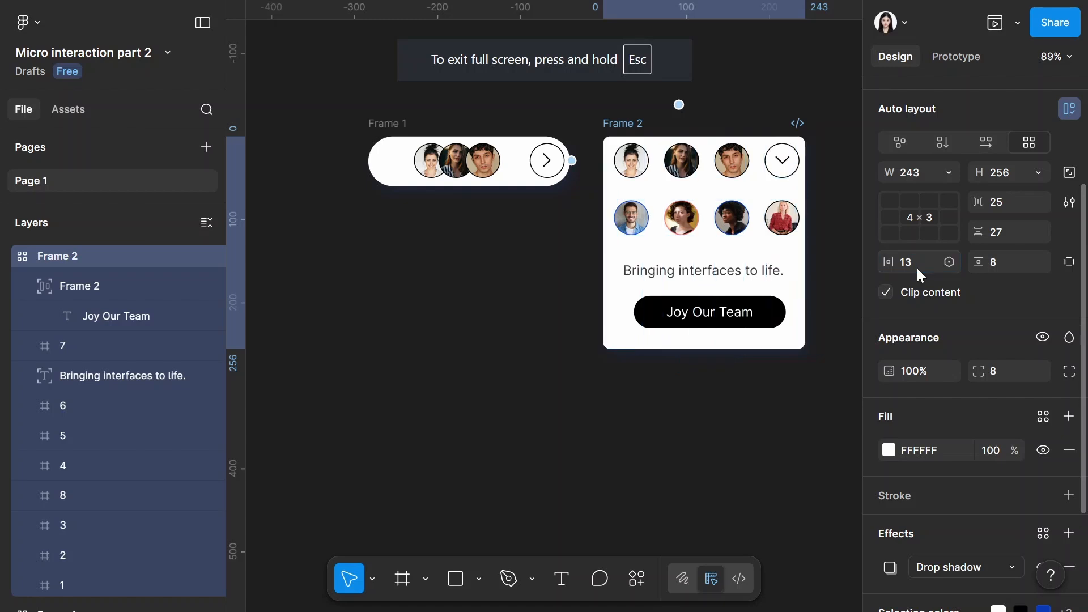
left_click(582, 175)
scroll(560, 166, "up", 2)
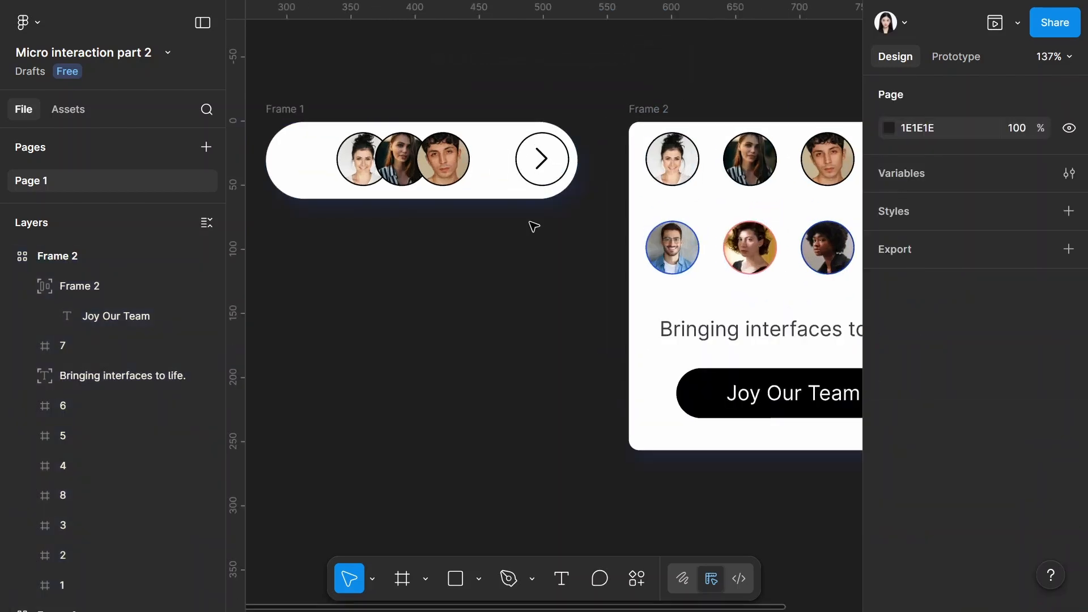
- Draw a new empty frame of about 308 × 374 beside Frame 2
scroll(532, 226, "down", 2)
scroll(505, 196, "down", 2)
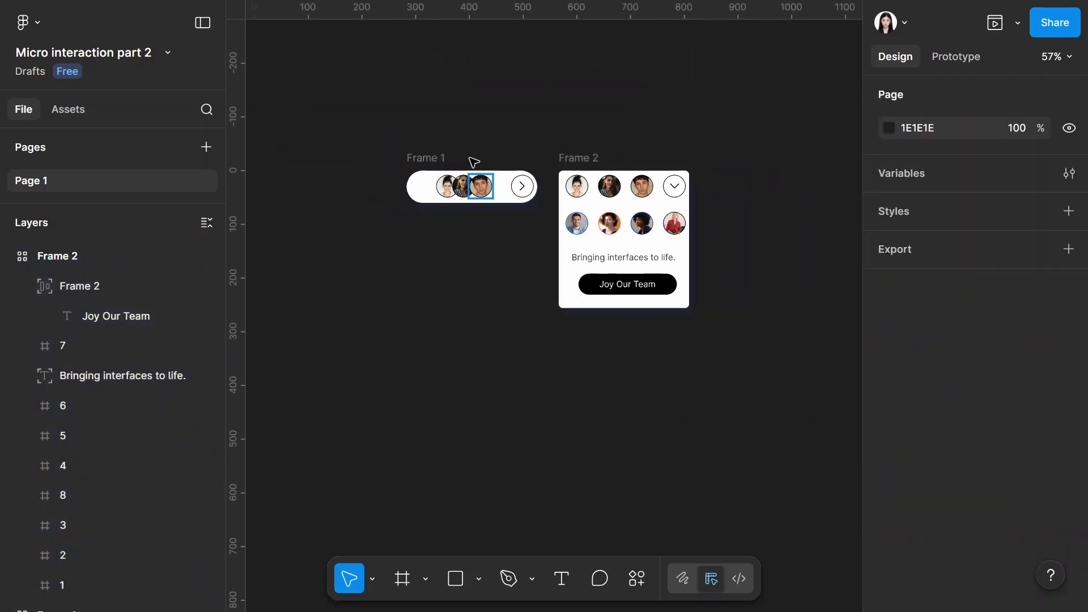
left_click(414, 577)
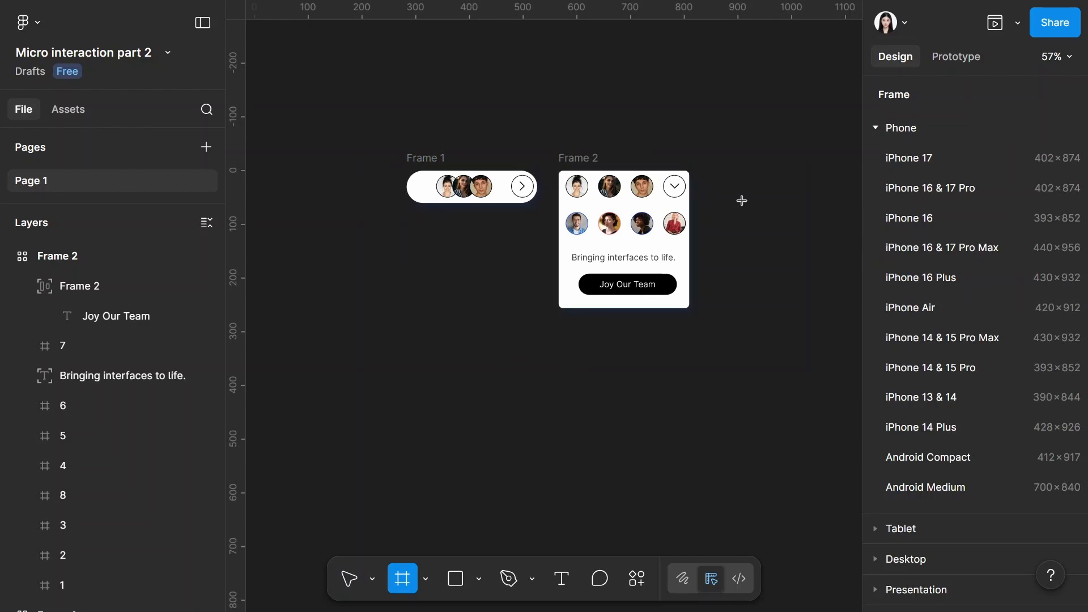
scroll(442, 193, "down", 2)
scroll(634, 175, "up", 3)
left_click_drag(633, 146, 839, 398)
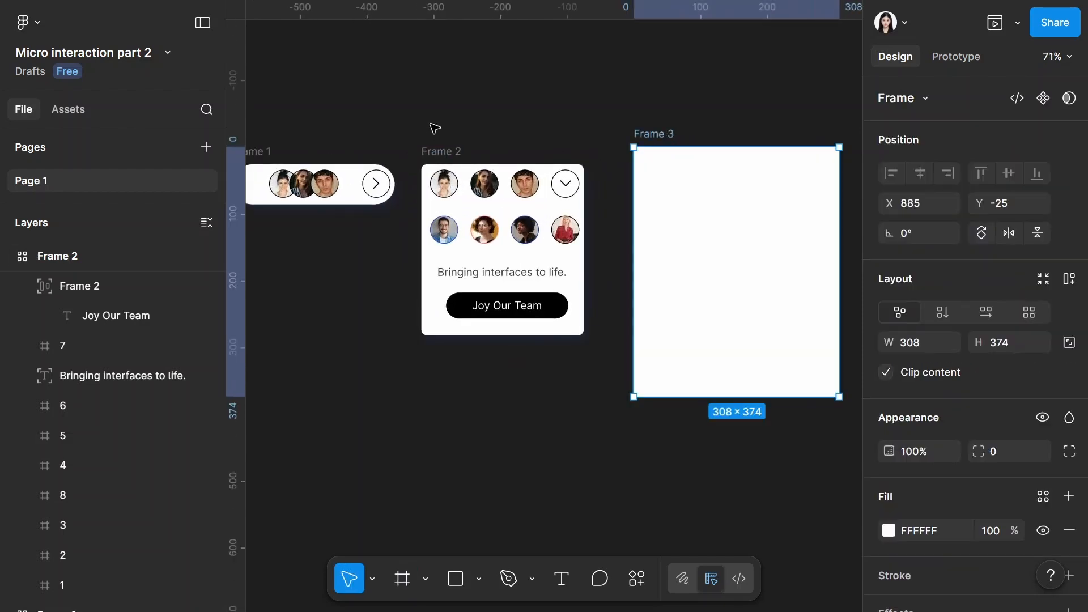
- Combine Frame 1 and Frame 2 into one component set
scroll(597, 138, "down", 3)
left_click(377, 141)
left_click(502, 138, "shift")
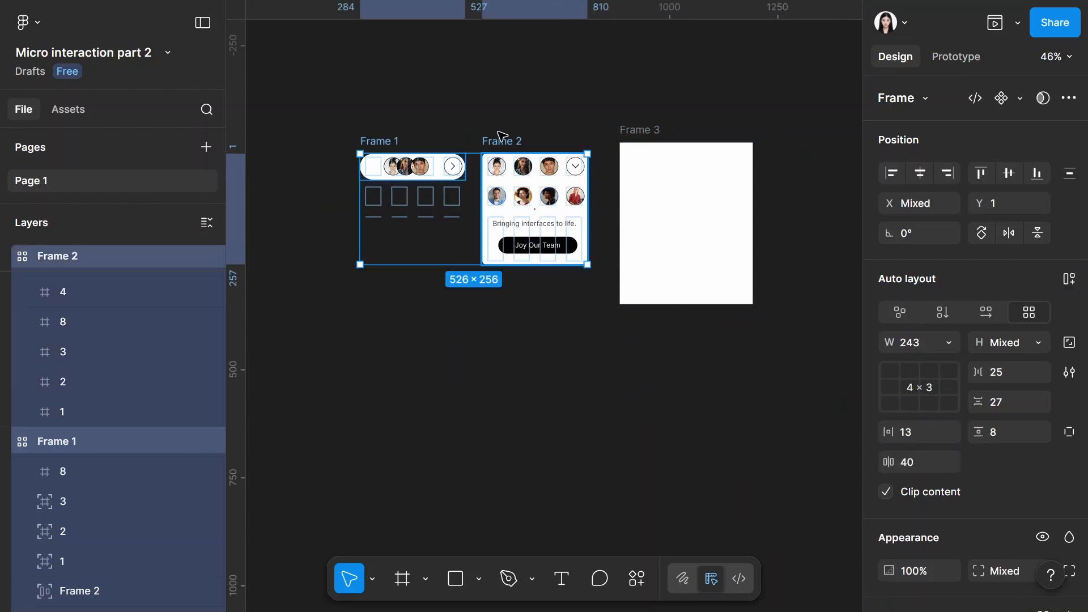
left_click(1020, 99)
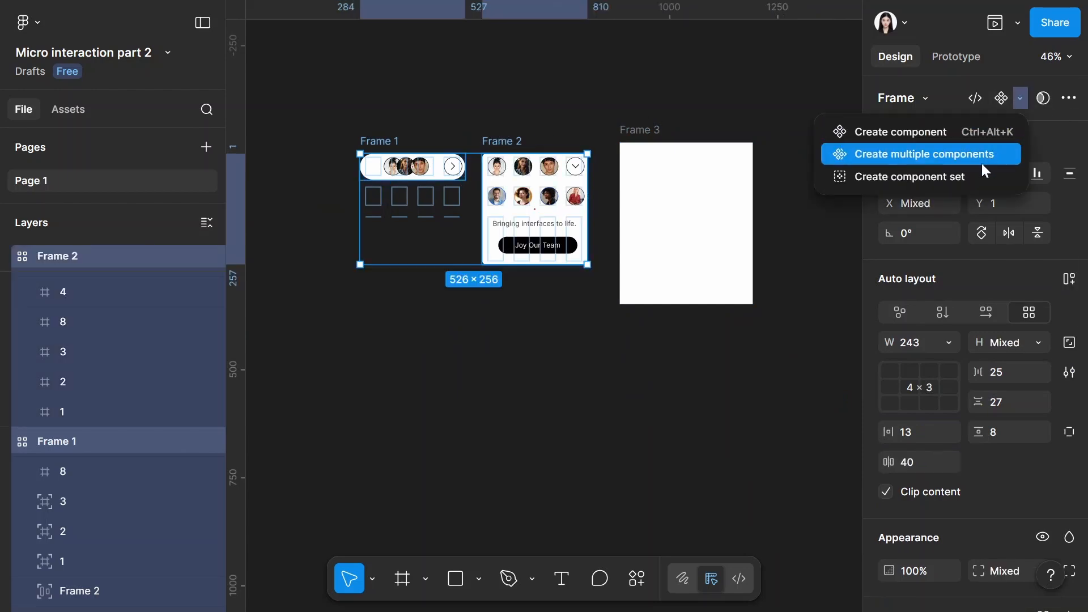
left_click(954, 176)
- Add an on-click interaction from the pill variant that changes to Frame 2 with Smart animate and the Gentle curve
key("shift+2")
left_click(461, 179)
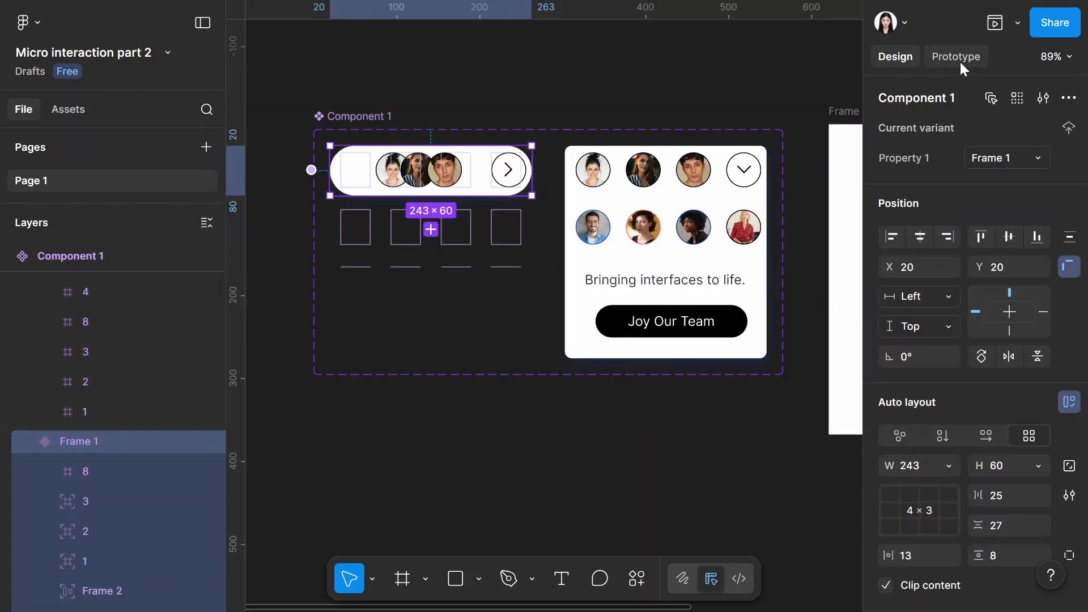
left_click(958, 57)
left_click_drag(532, 170, 563, 250)
left_click(601, 491)
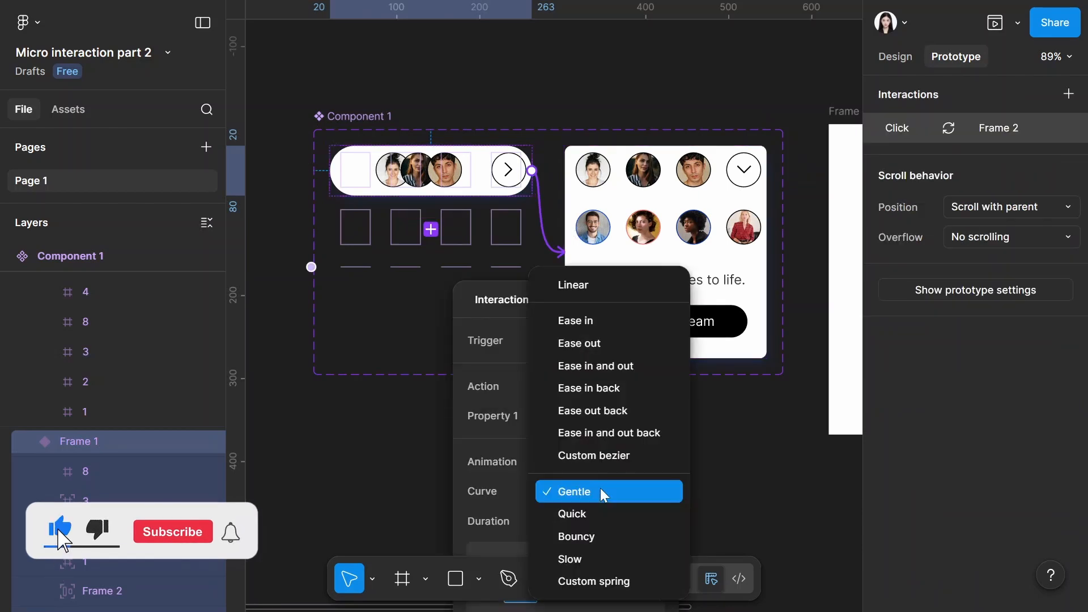
left_click(602, 490)
scroll(600, 512, "down", 4)
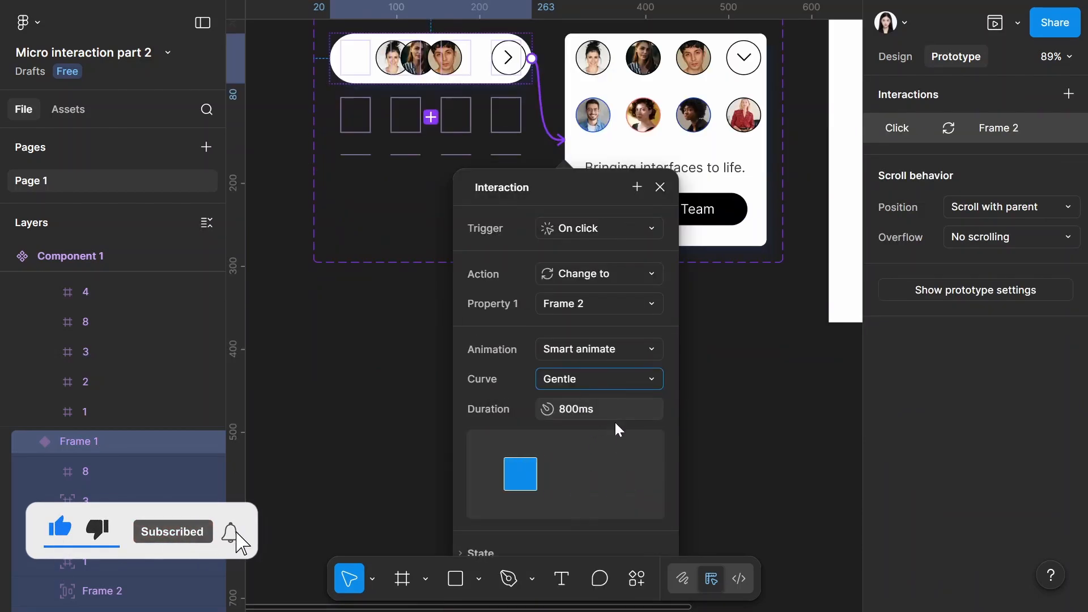
left_click(660, 185)
- Add an on-click interaction from the expanded card variant that changes back to Frame 1 with Smart animate and the Bouncy curve
scroll(728, 328, "up", 4)
left_click(639, 274)
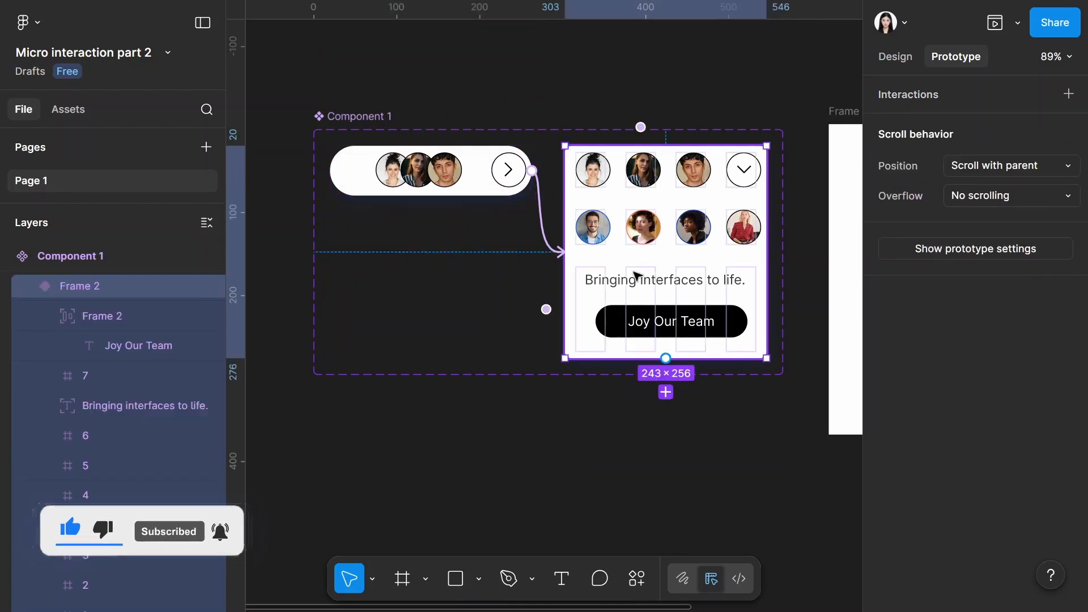
left_click_drag(481, 179, 481, 179)
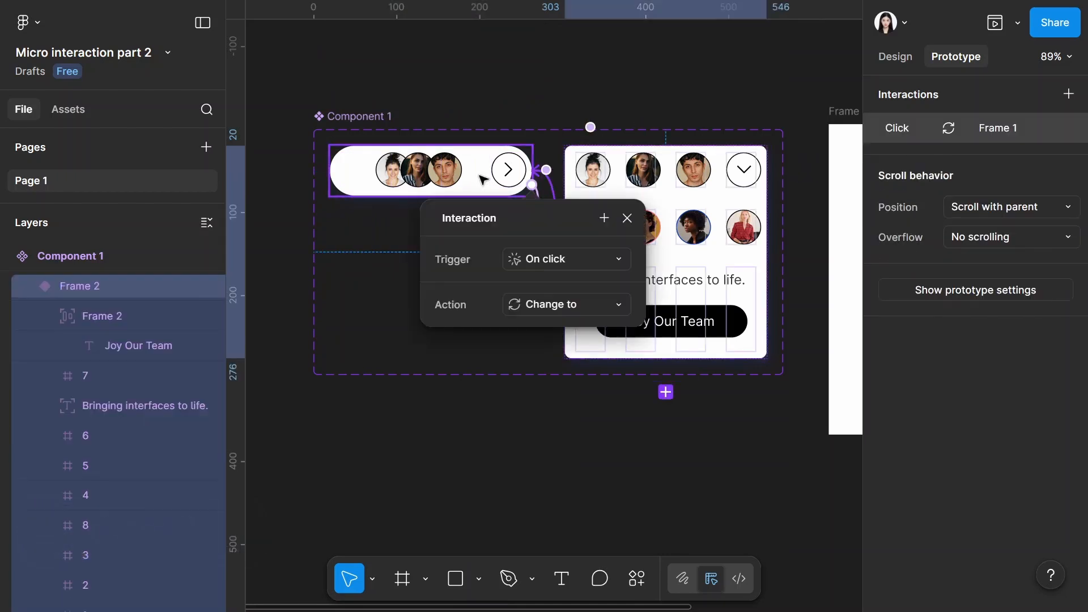
left_click(555, 411)
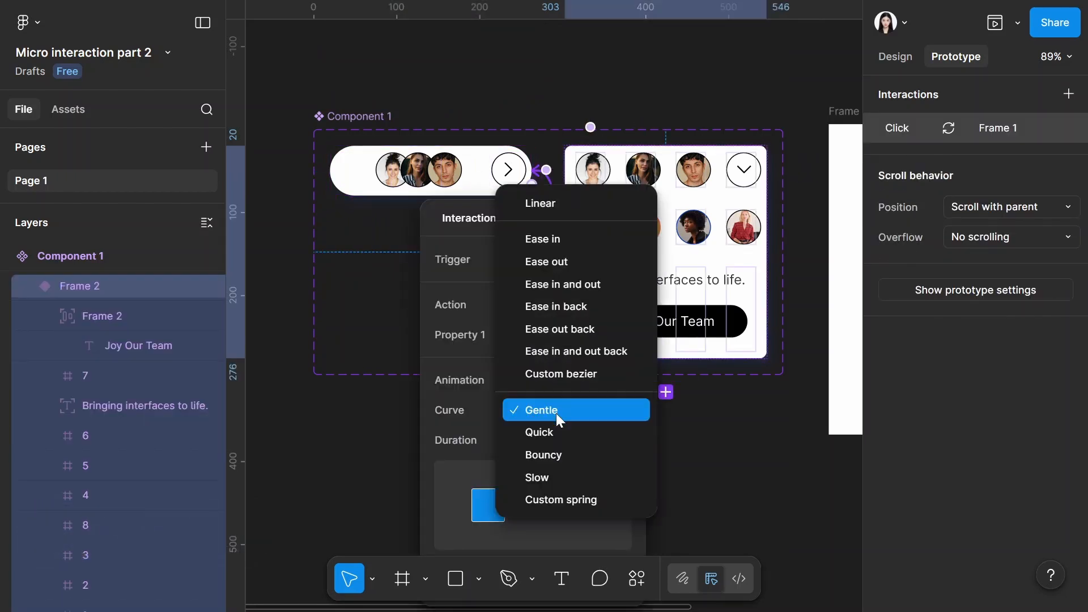
left_click(557, 451)
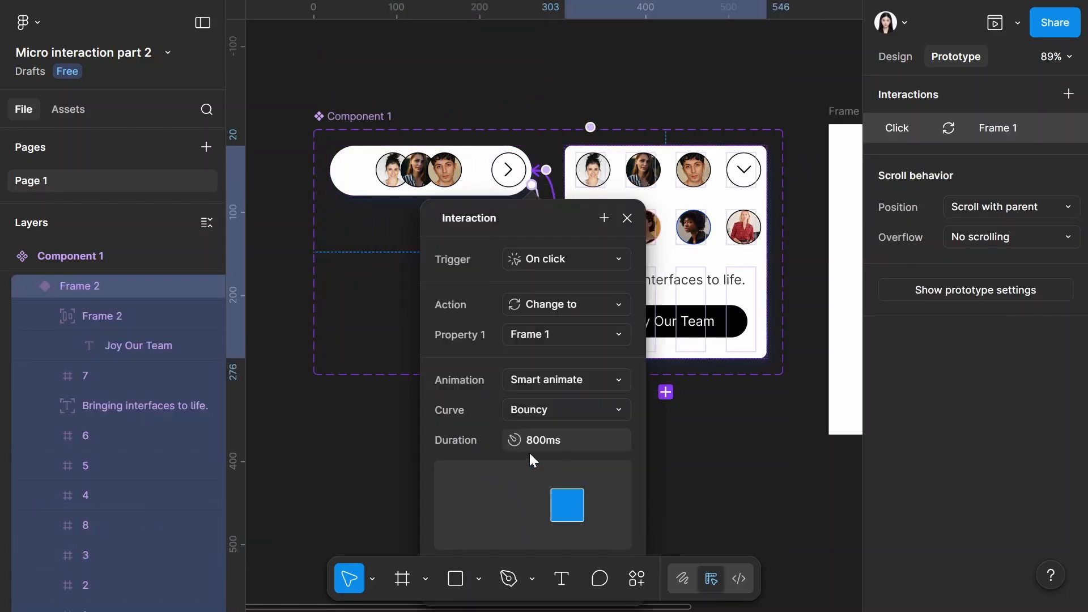
left_click(627, 218)
left_click(460, 72)
scroll(347, 226, "down", 3)
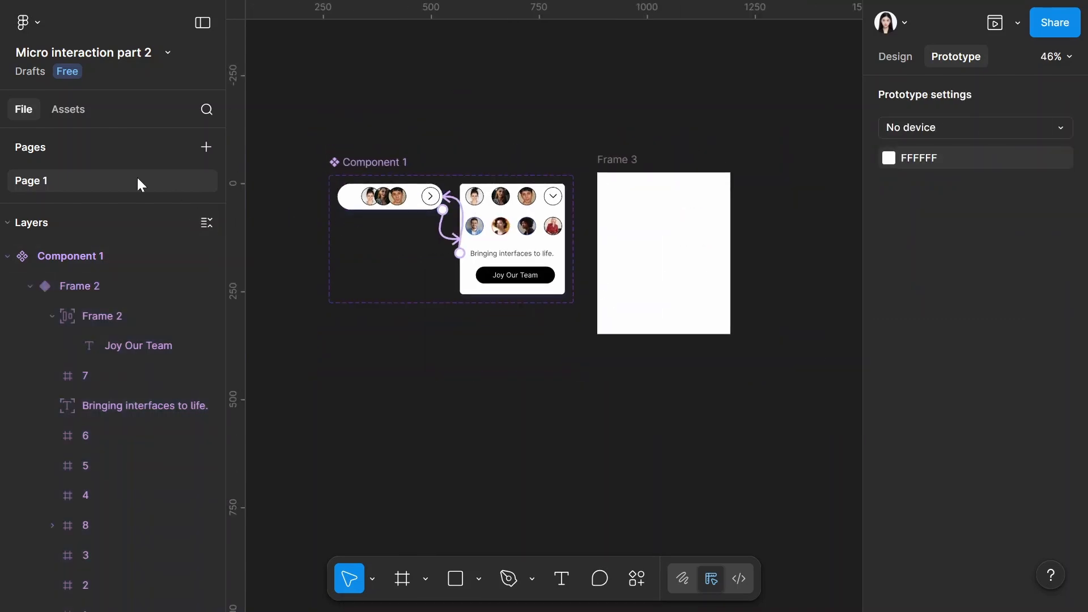
- Place an instance of Component 1 from the file's local assets inside Frame 3
left_click(68, 108)
left_click(80, 182)
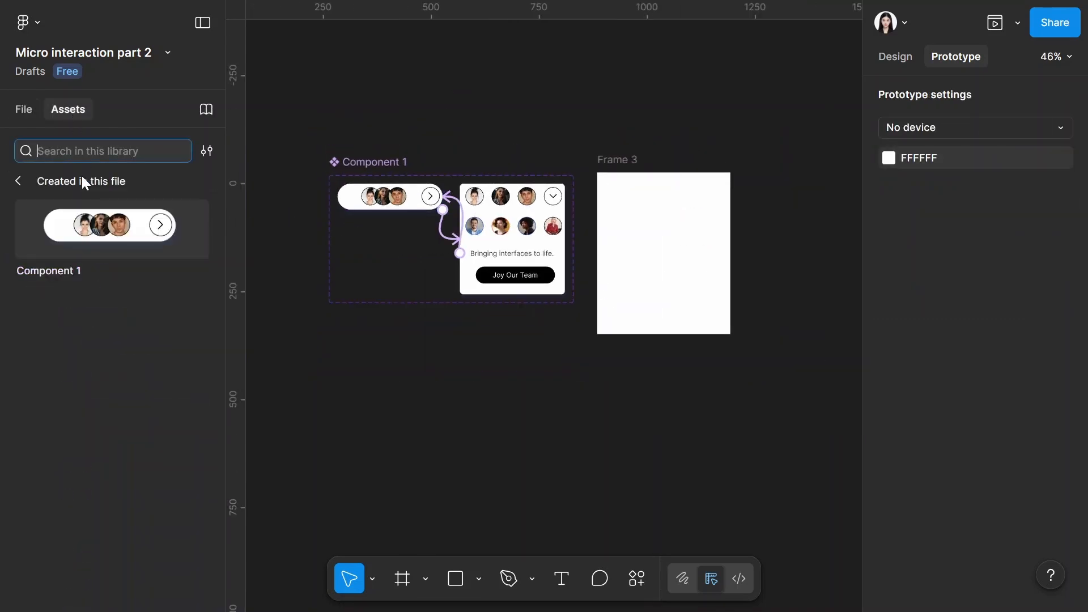
left_click(191, 217)
left_click_drag(323, 201, 652, 226)
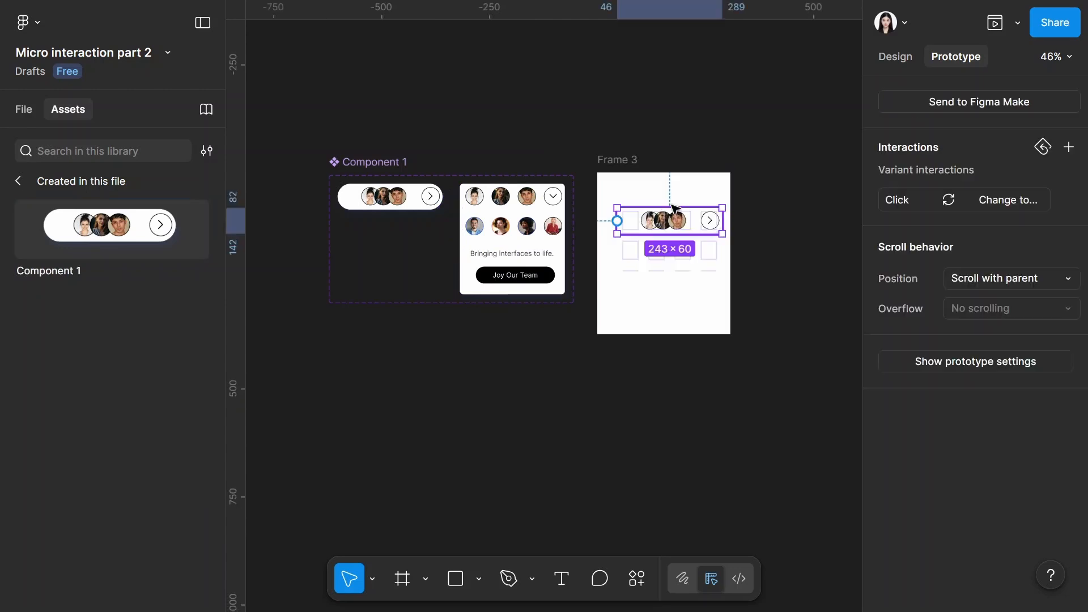
scroll(652, 224, "up", 5)
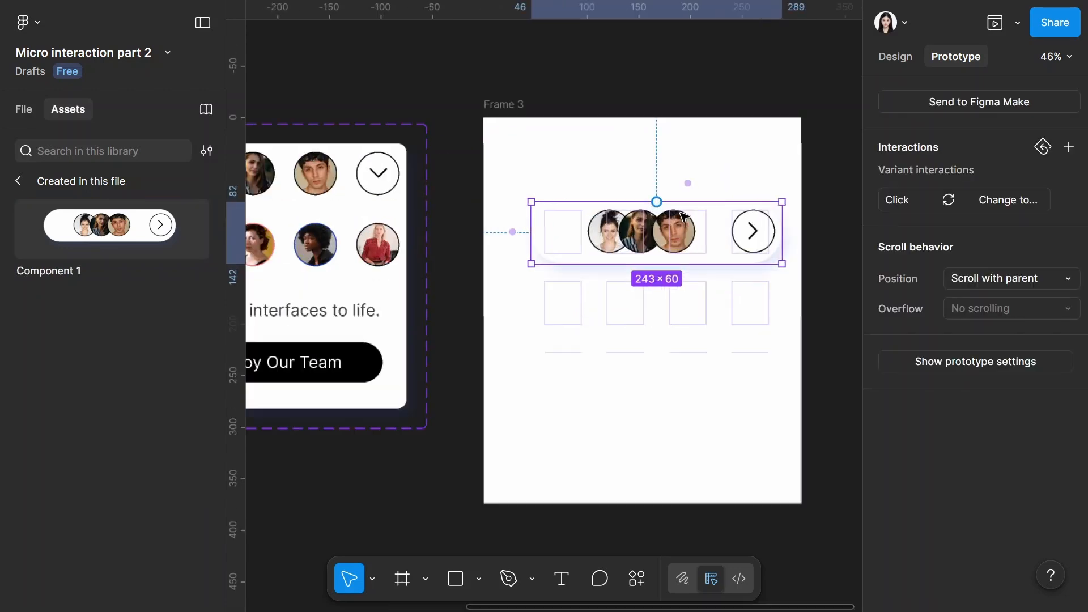
- Move the Component 1 instance up near Frame 3's upper edge, centred horizontally
left_click(35, 109)
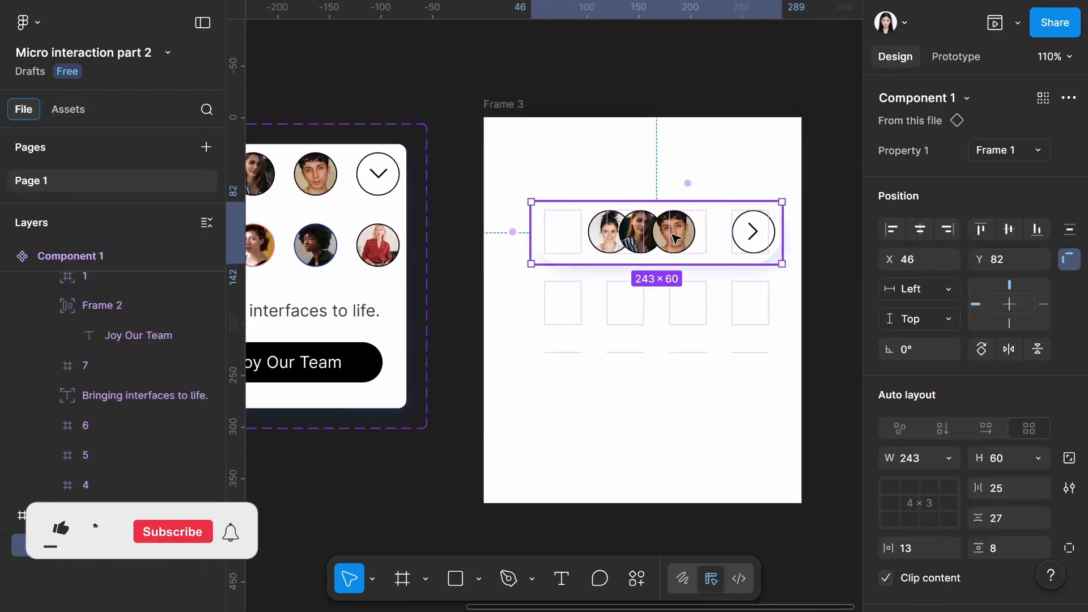
left_click_drag(655, 222, 659, 196)
scroll(604, 256, "down", 5)
left_click(595, 141)
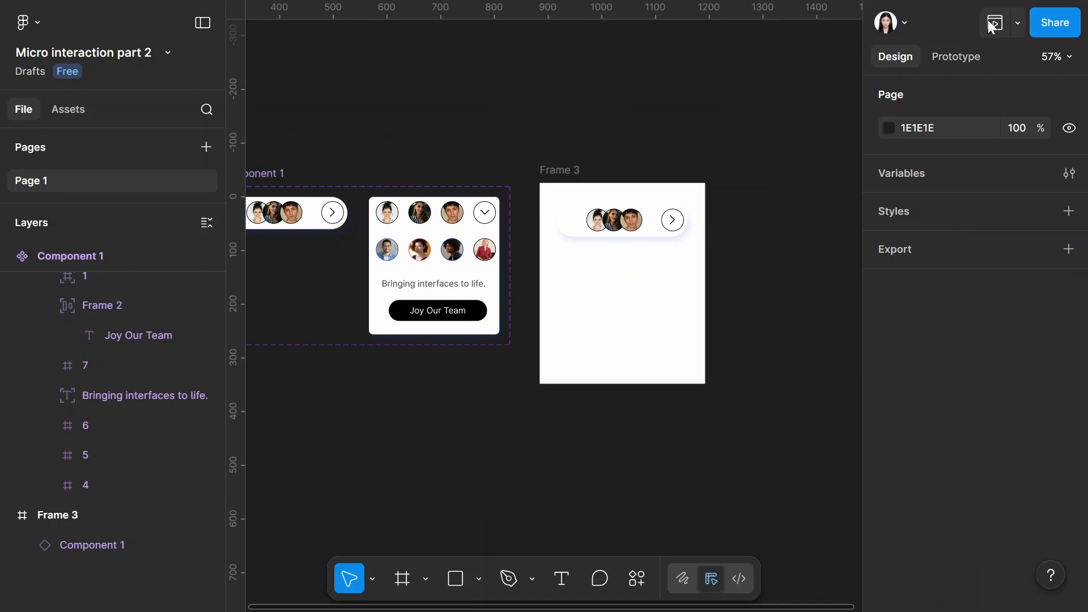
- Play the prototype in presentation view to test the card's interaction
left_click(1017, 24)
left_click(845, 100)
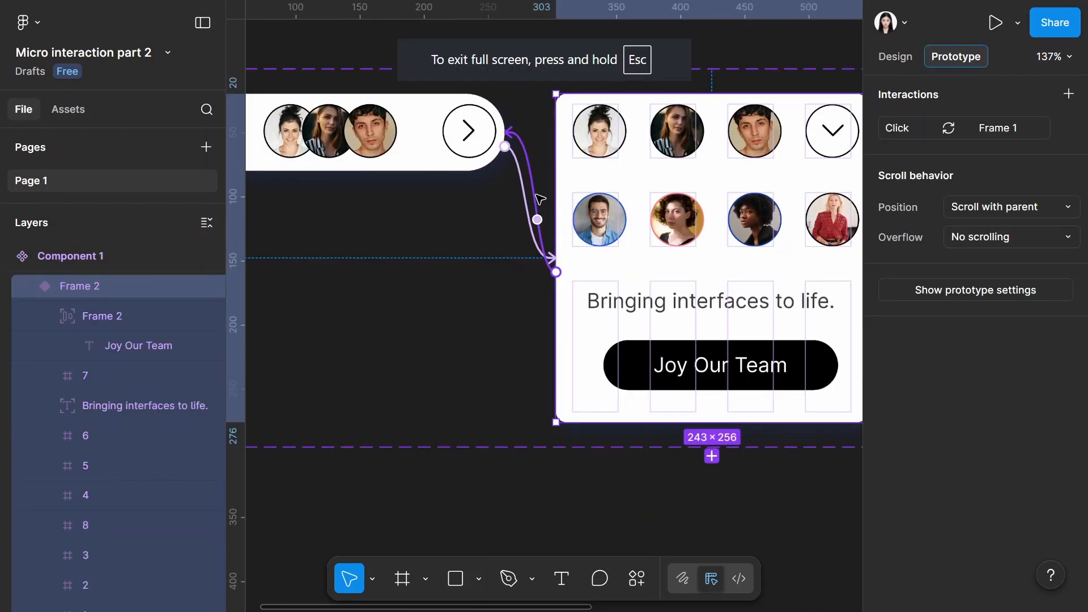
- Change the curve of the expanded card's on-click interaction back to Frame 1 to Gentle
left_click(535, 215)
scroll(601, 332, "down", 4)
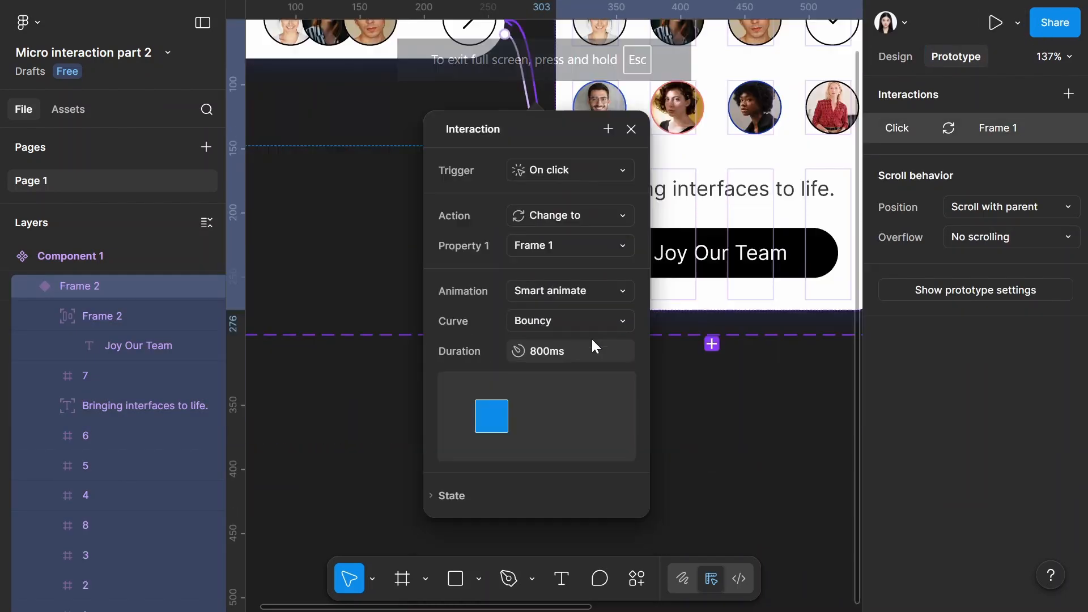
left_click(574, 325)
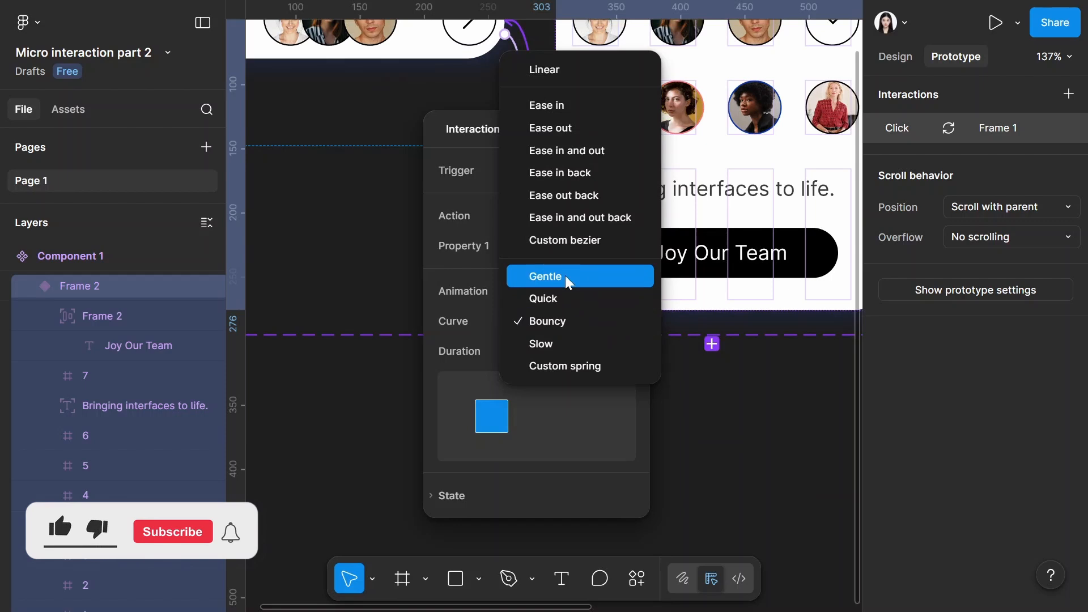
left_click(566, 276)
left_click(716, 417)
scroll(693, 410, "up", 4)
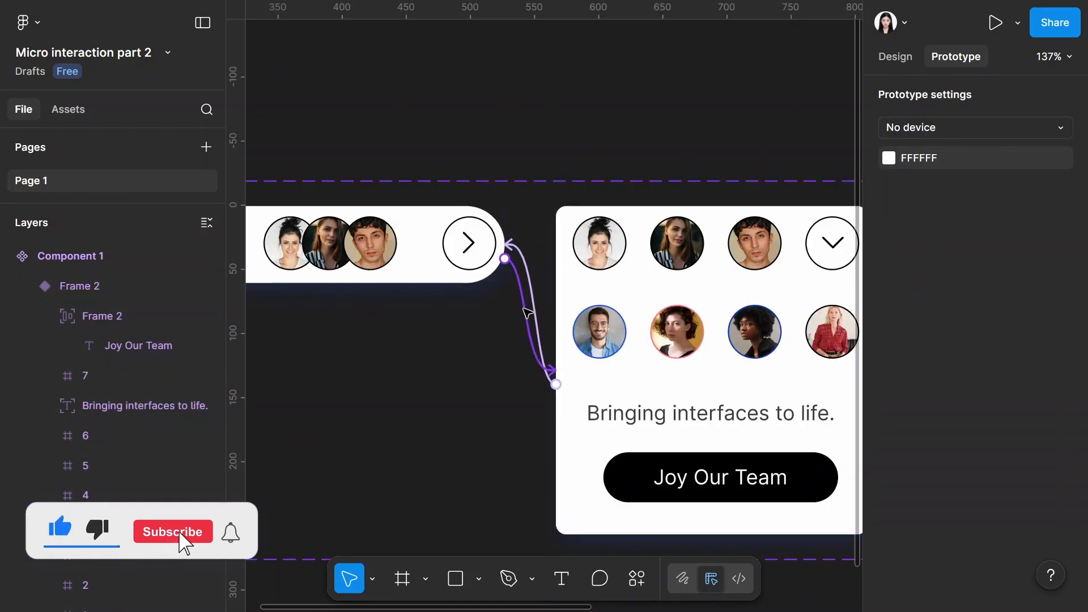
- Give the collapsed pill's on-click interaction to Frame 2 a Bouncy curve and a duration of 1000 ms
left_click(527, 312)
scroll(574, 359, "down", 4)
left_click(555, 323)
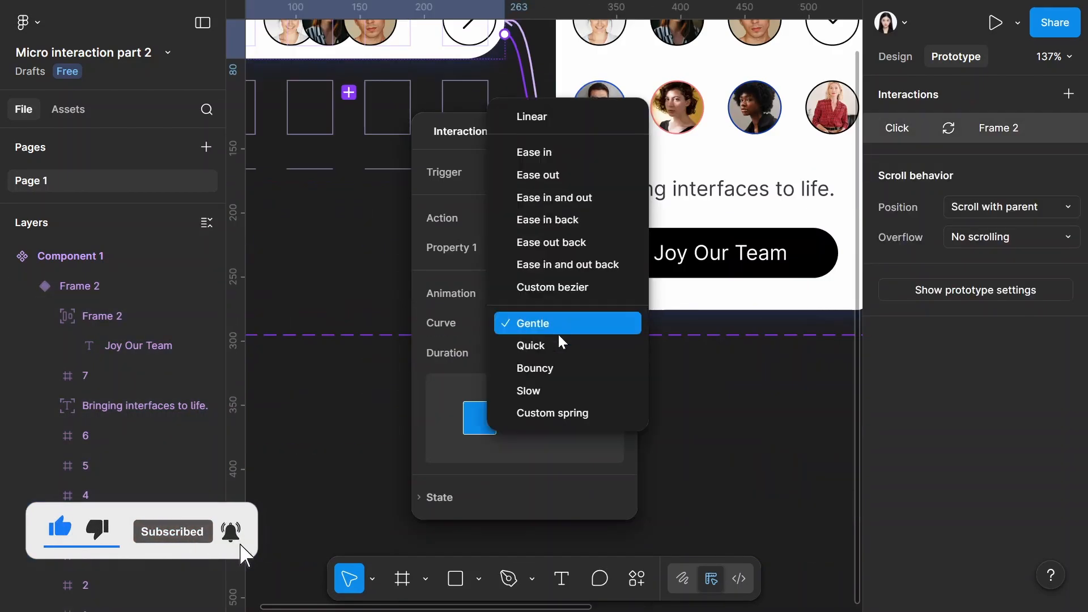
left_click(560, 366)
left_click(567, 355)
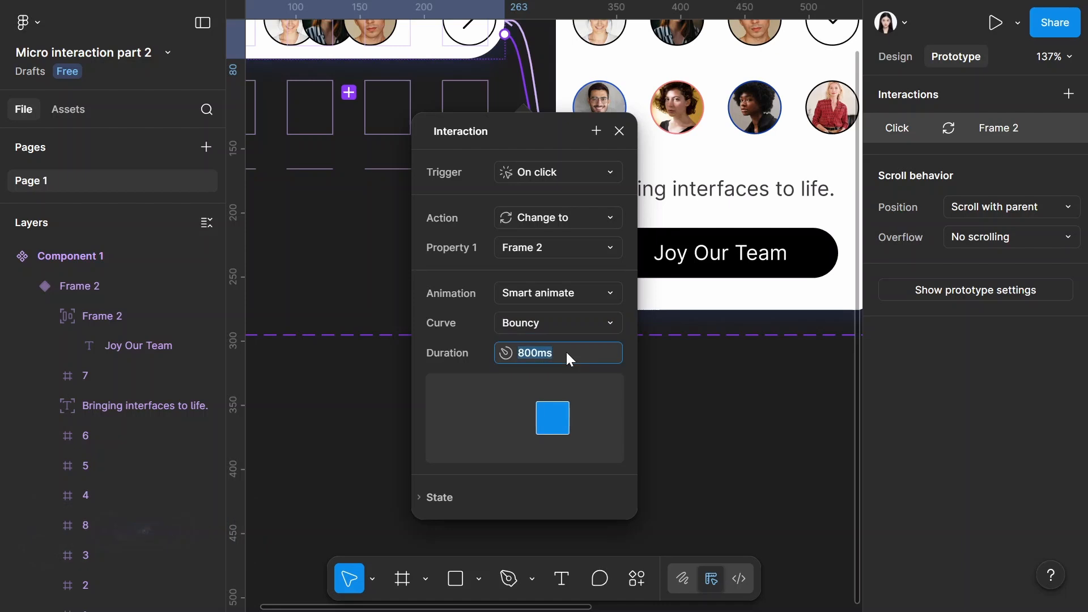
type("1000")
key("Return")
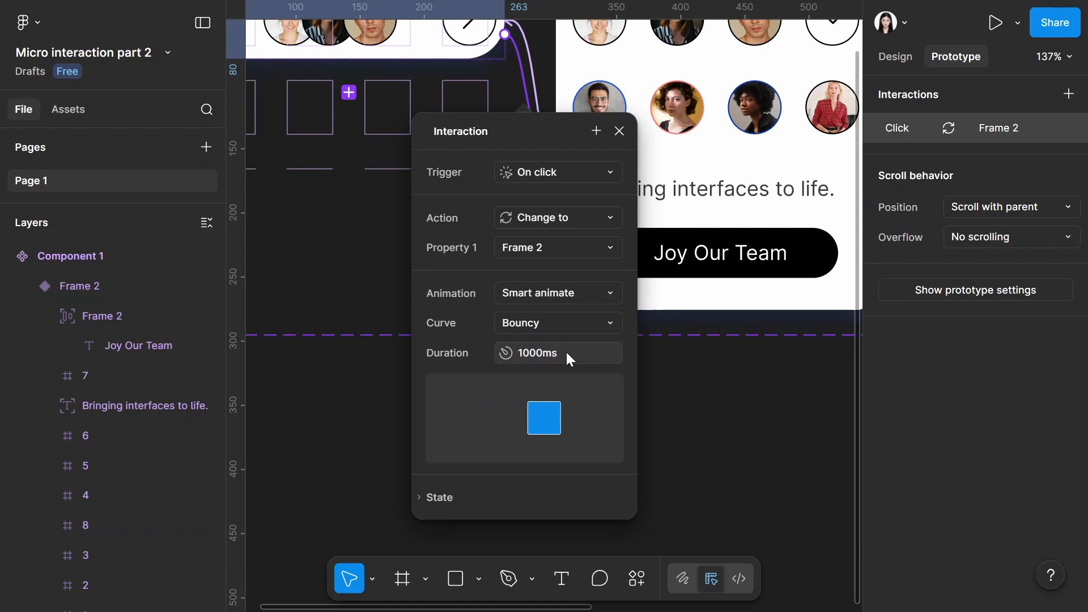
left_click(619, 131)
scroll(507, 258, "up", 4)
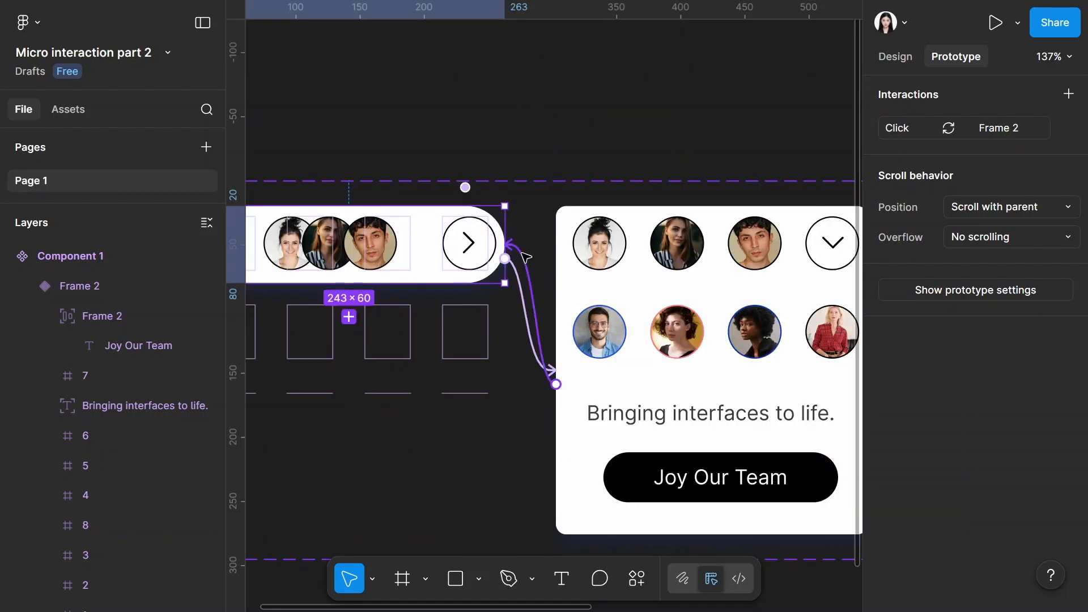
- Give the expanded card's on-click interaction back to Frame 1 a Bouncy curve and a duration of 1200 ms
left_click(526, 258)
scroll(567, 386, "down", 2)
left_click(567, 383)
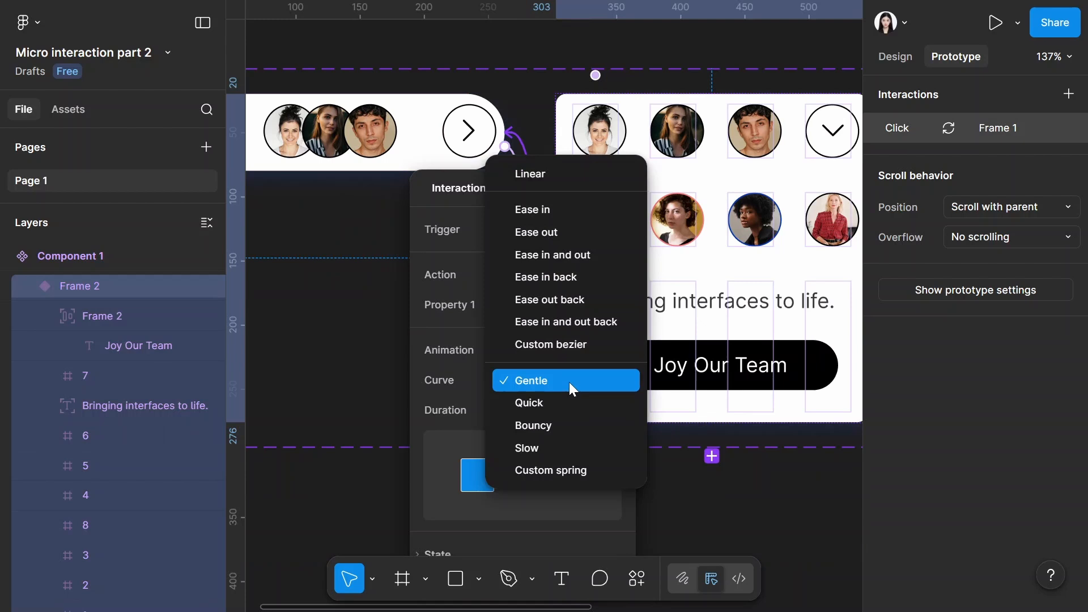
left_click(561, 425)
left_click(553, 409)
type("12")
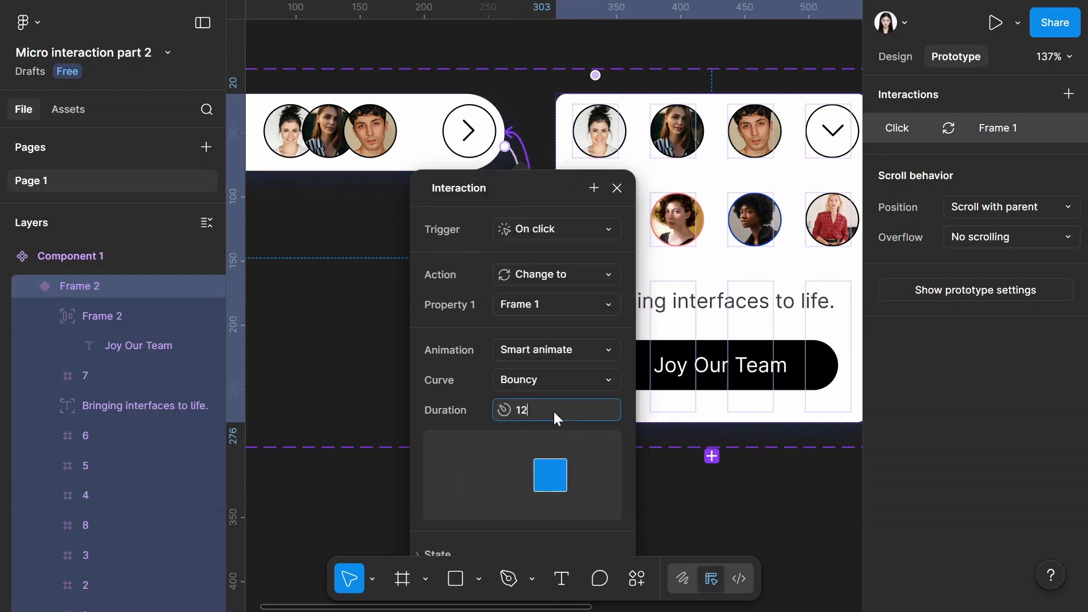
type("00")
key("Return")
left_click(617, 187)
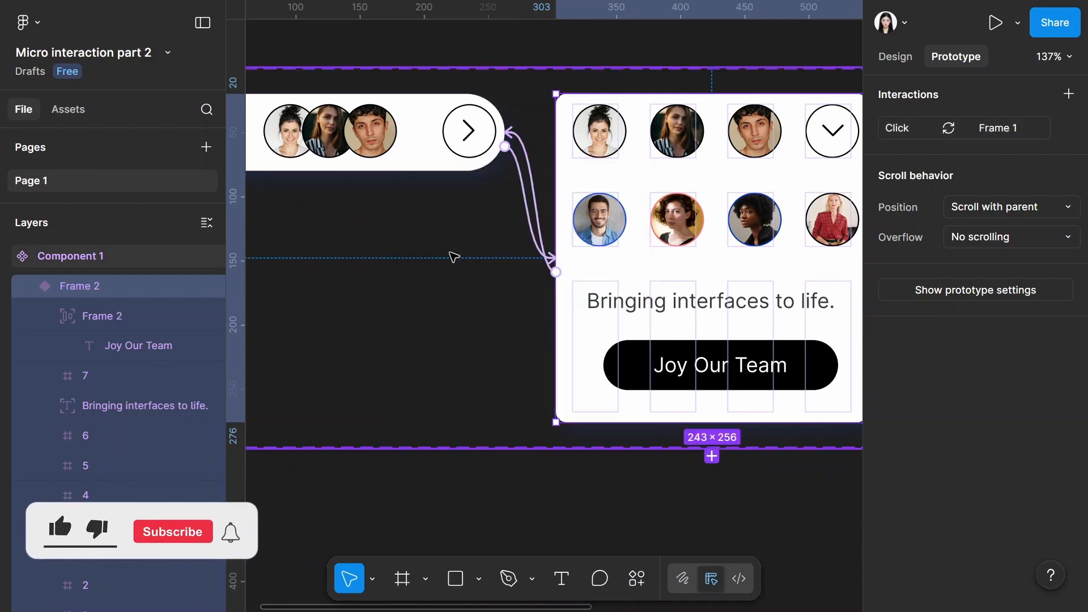
- Play the prototype and test the retimed animation by expanding and collapsing the team card several times
scroll(454, 257, "down", 5)
left_click(668, 81)
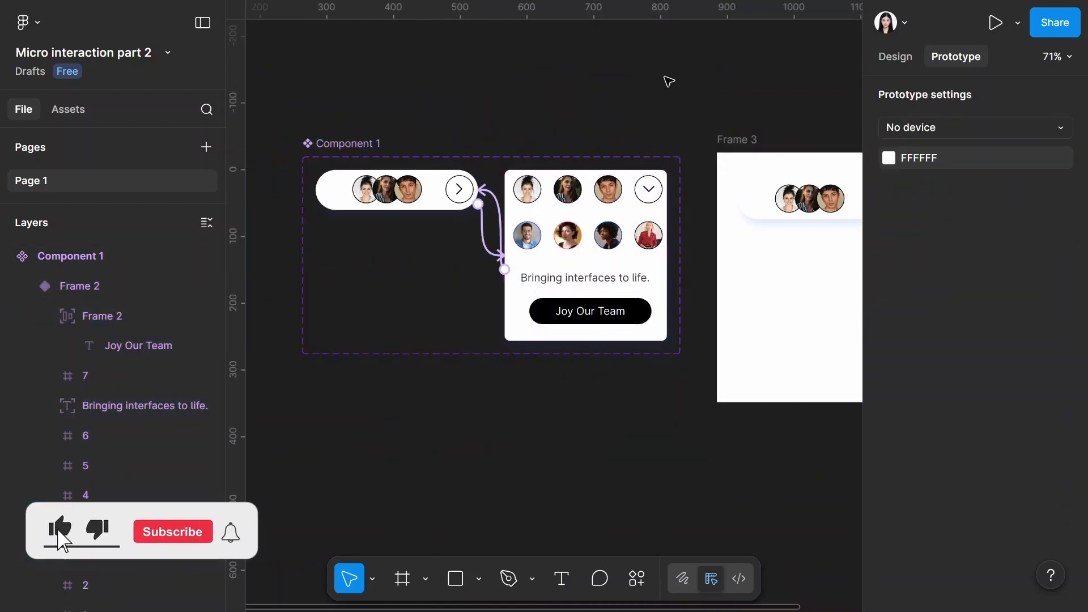
left_click(1000, 28)
left_click(649, 183)
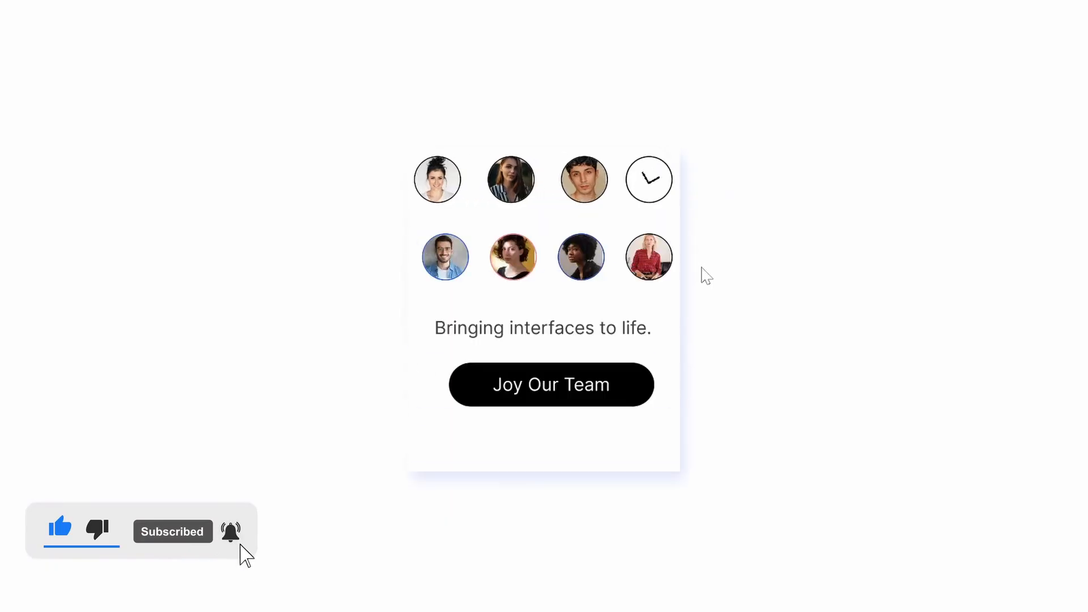
left_click(656, 197)
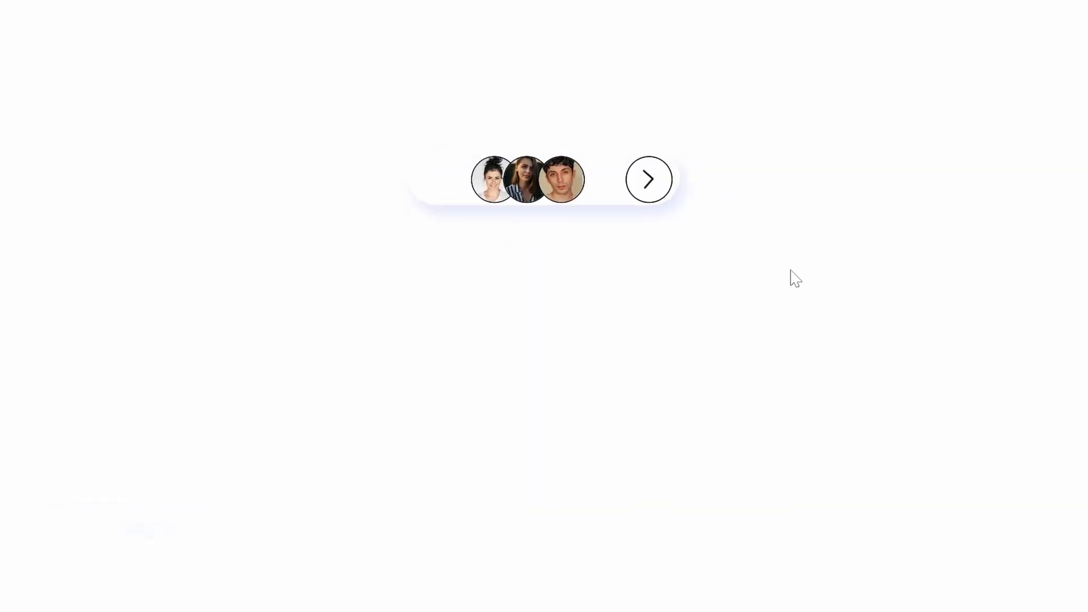
left_click(659, 189)
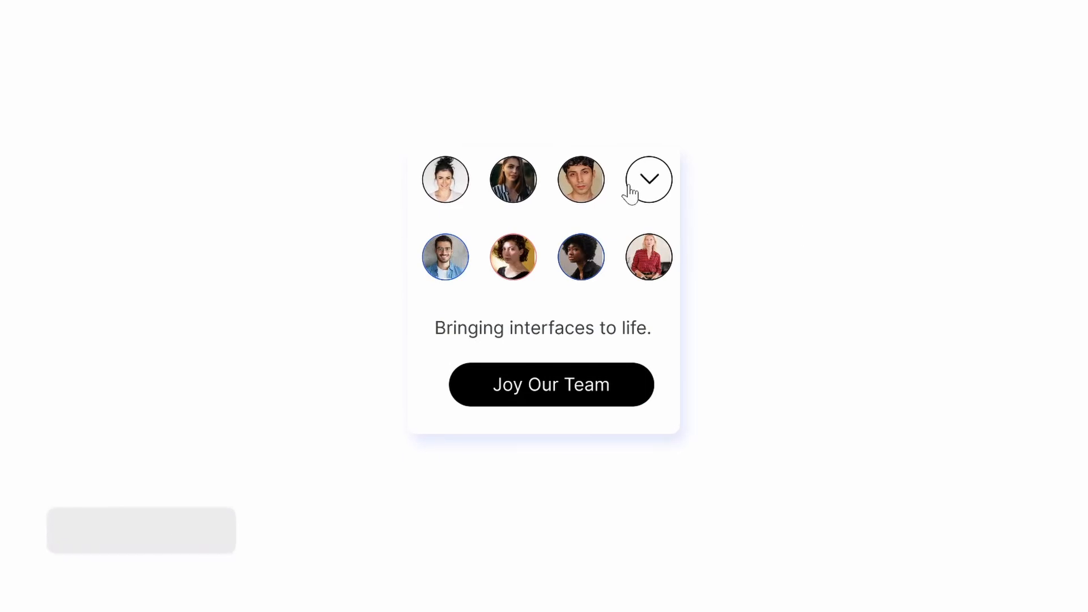
left_click(633, 193)
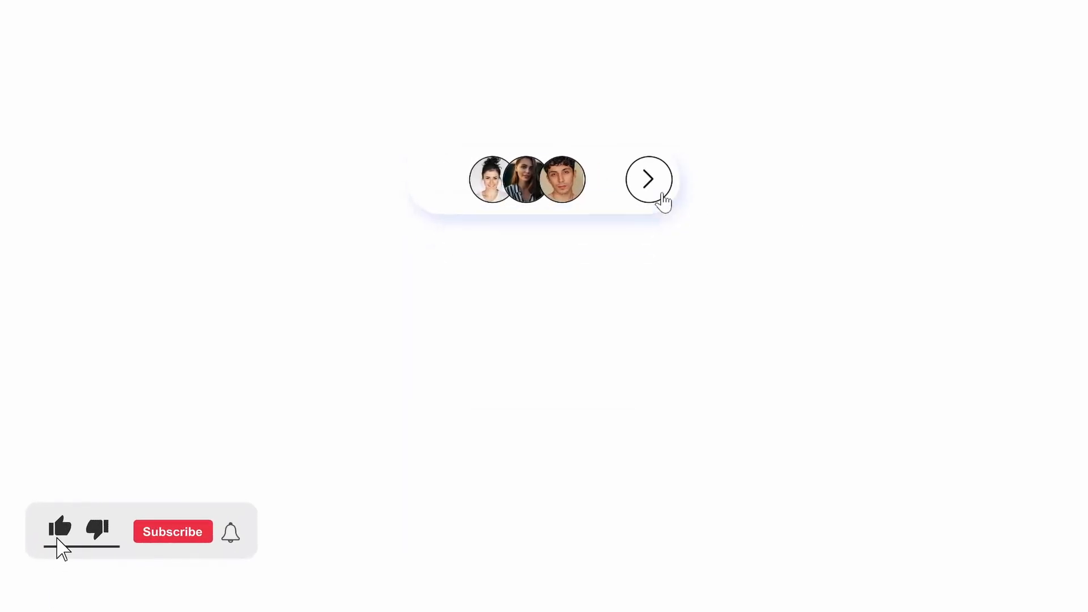
left_click(661, 195)
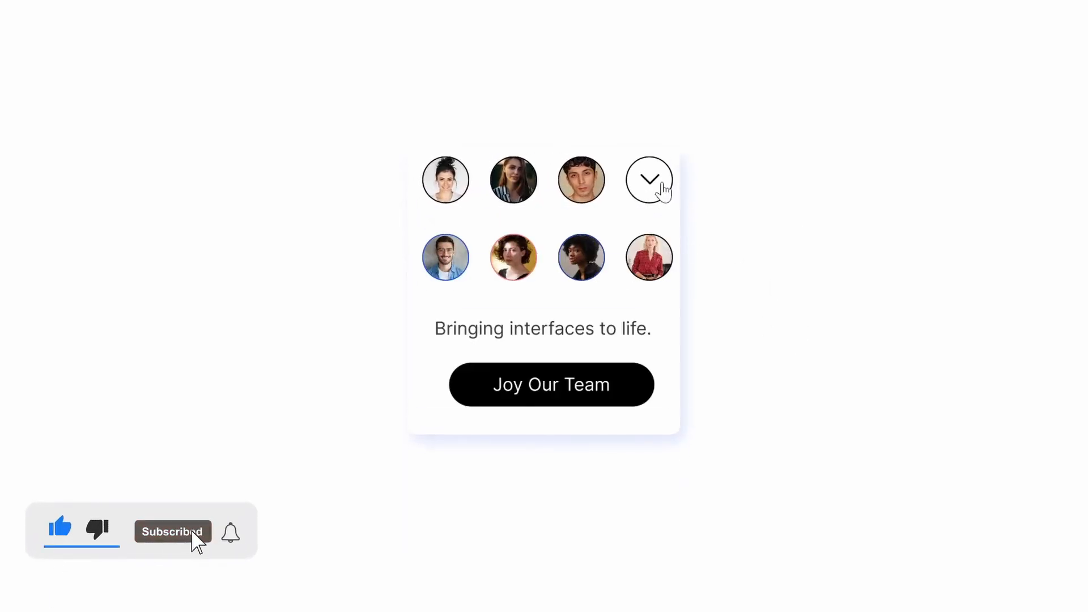
left_click(663, 192)
left_click(662, 195)
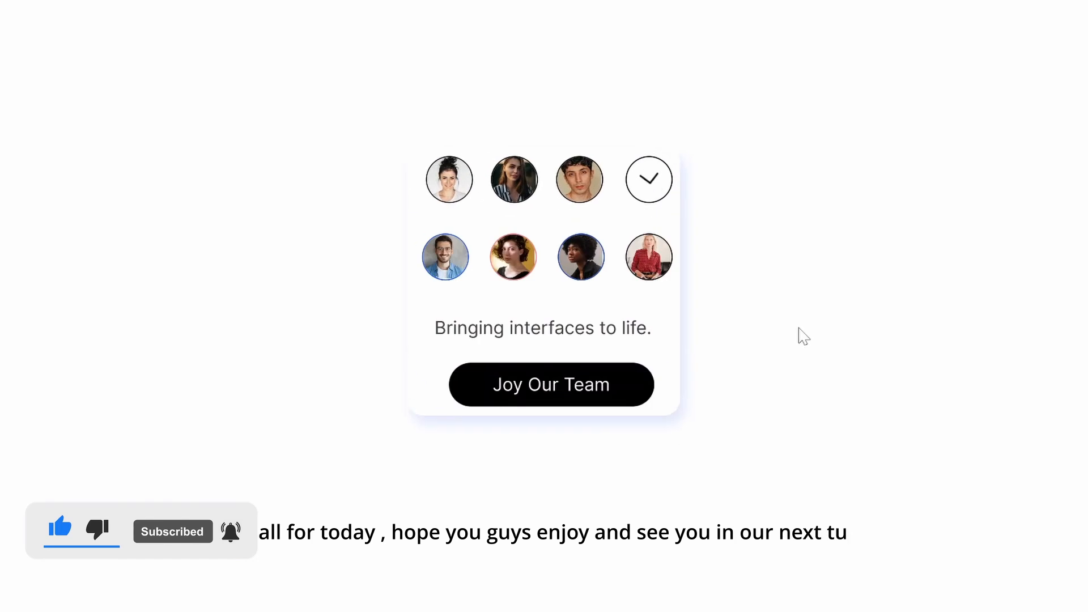